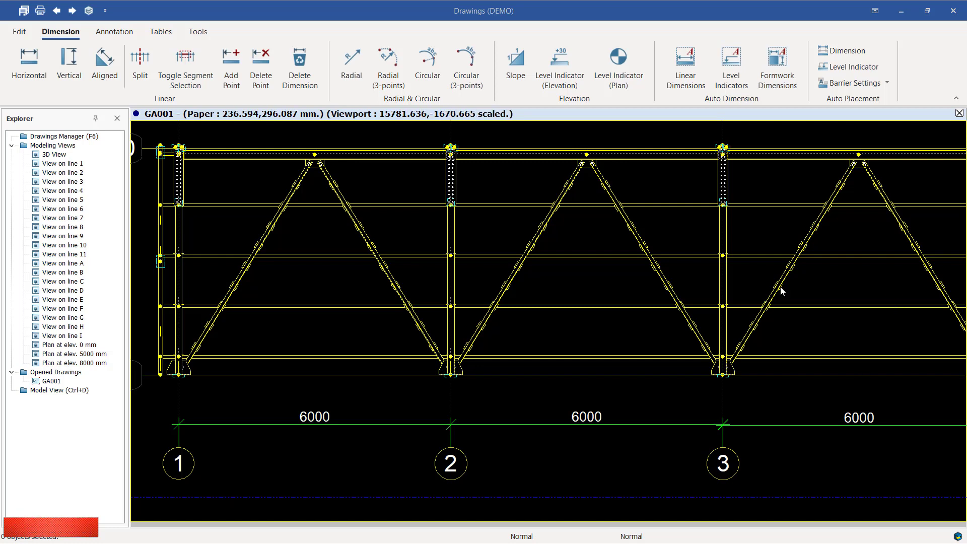
- Switch from the GA001 drawing to the 3D model of the long-span curved truss building
{"action": "double_click", "coordinate": [54, 391]}
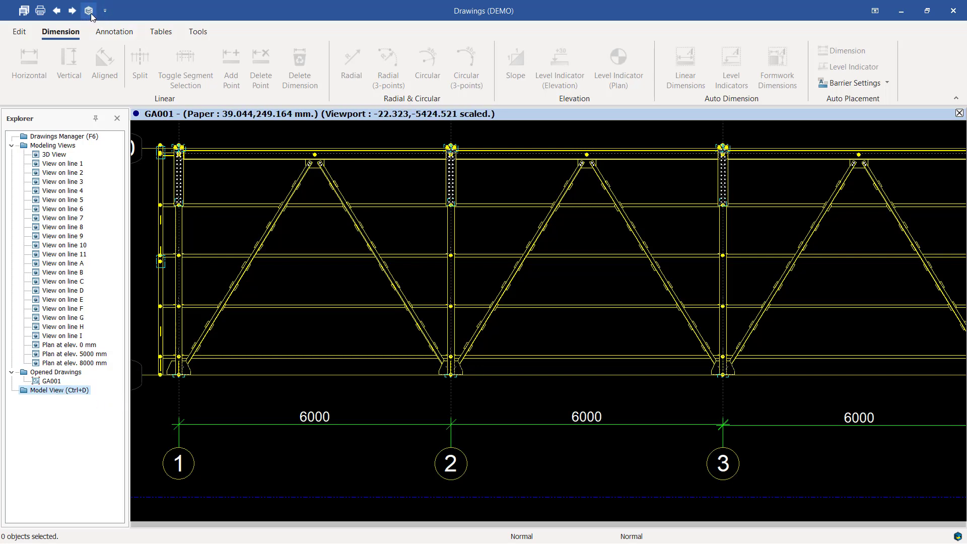
{"action": "left_click", "coordinate": [959, 537]}
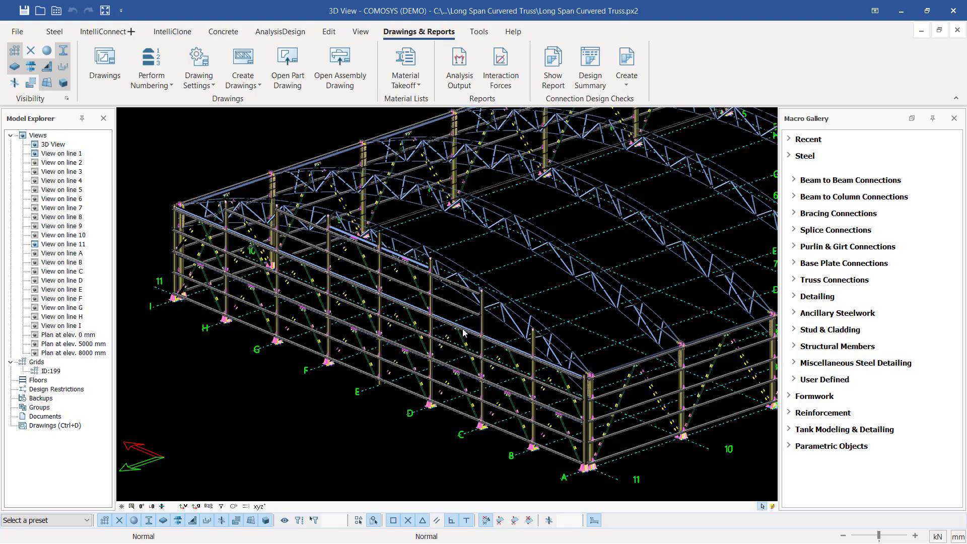
- Examine the girts, bracing and trusses near gridline 11 in the 3D model, and try selecting the whole structure
{"action": "scroll", "coordinate": [466, 333], "scroll_direction": "up", "scroll_amount": 5}
{"action": "scroll", "coordinate": [557, 321], "scroll_direction": "down", "scroll_amount": 6}
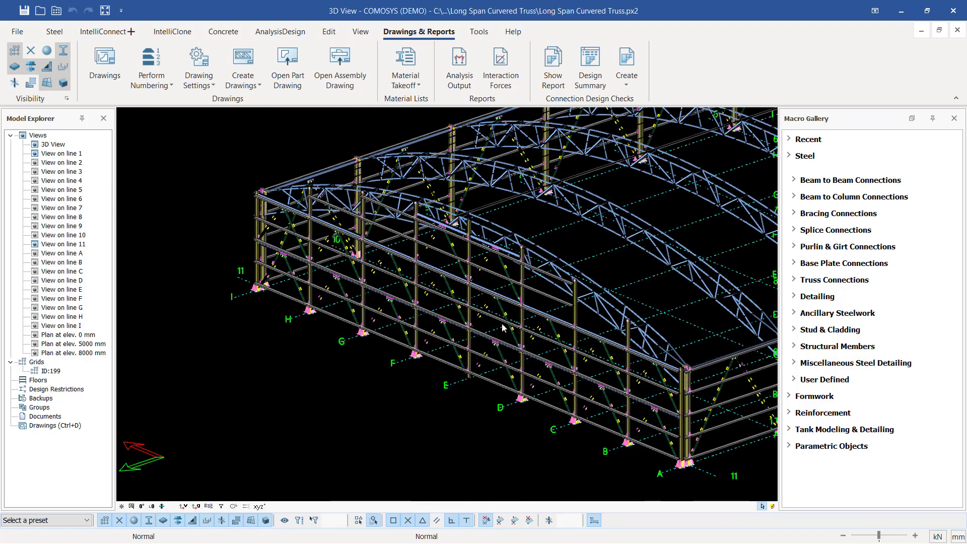
{"action": "scroll", "coordinate": [411, 248], "scroll_direction": "up", "scroll_amount": 3}
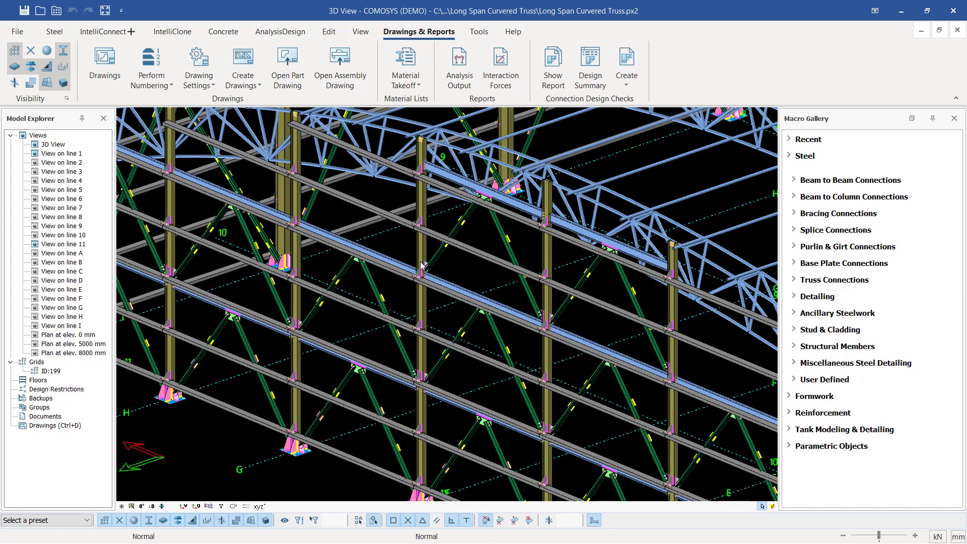
{"action": "scroll", "coordinate": [347, 262], "scroll_direction": "up", "scroll_amount": 2}
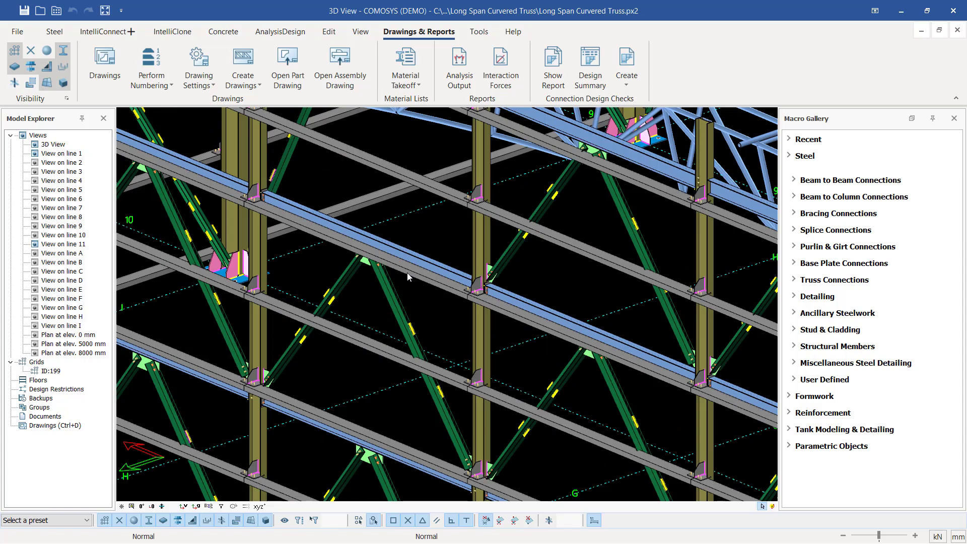
{"action": "scroll", "coordinate": [406, 273], "scroll_direction": "down", "scroll_amount": 5}
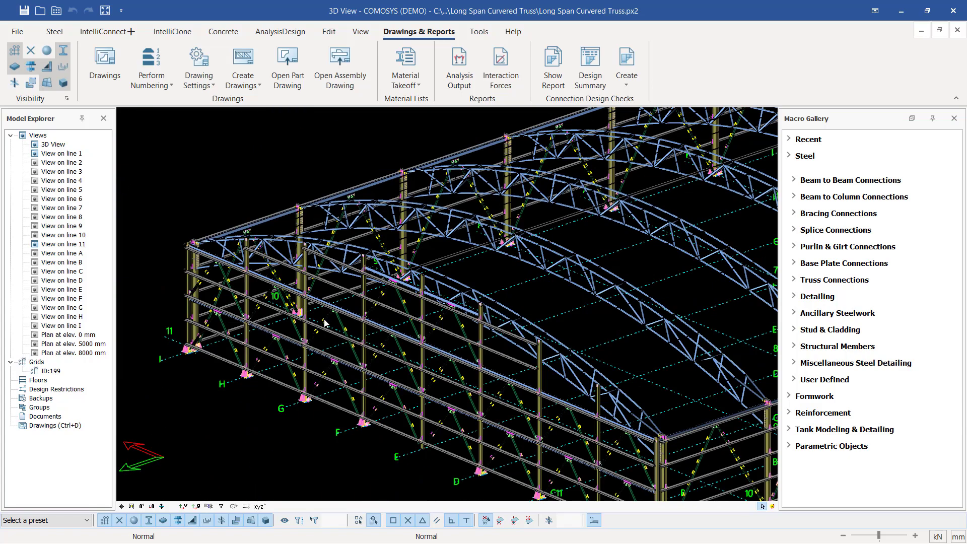
{"action": "scroll", "coordinate": [282, 358], "scroll_direction": "down", "scroll_amount": 2}
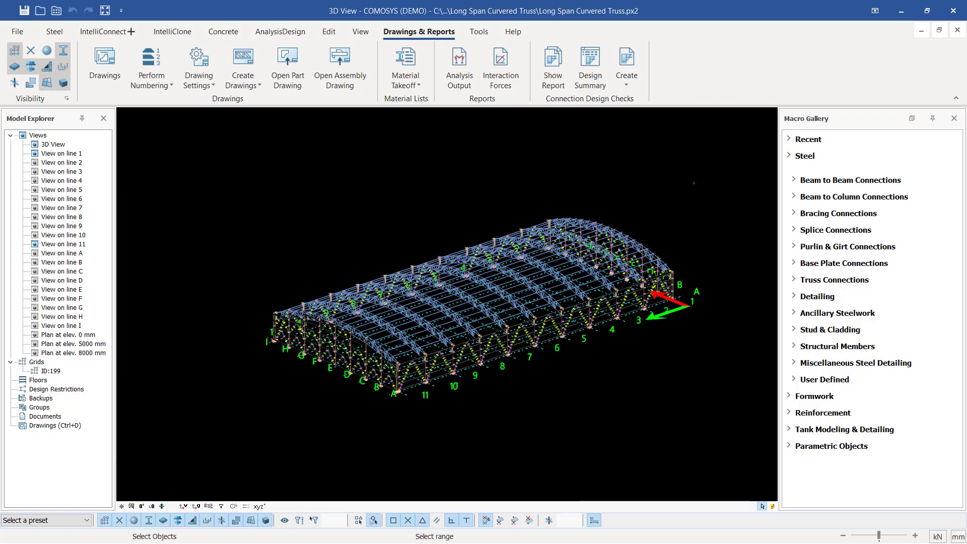
{"action": "left_click_drag", "start_coordinate": [694, 183], "coordinate": [236, 463]}
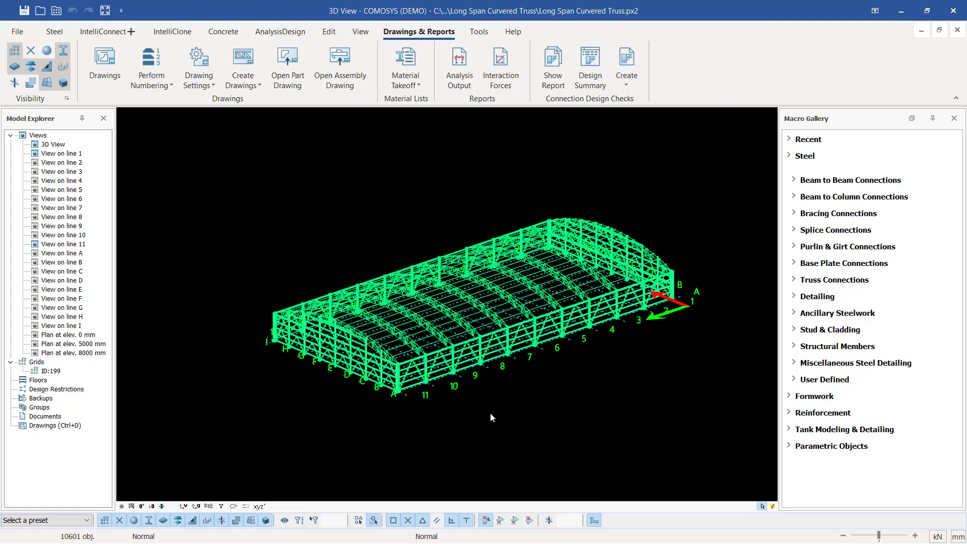
{"action": "left_click", "coordinate": [473, 418]}
- Create an assembly drawing of the inner corner column where gridlines I and 11 meet
{"action": "scroll", "coordinate": [285, 339], "scroll_direction": "up", "scroll_amount": 5}
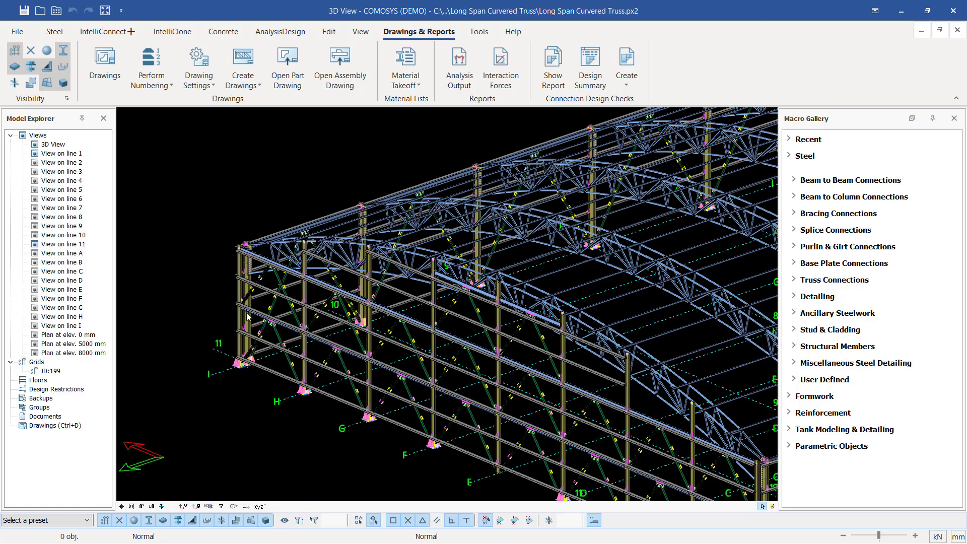
{"action": "scroll", "coordinate": [247, 316], "scroll_direction": "up", "scroll_amount": 2}
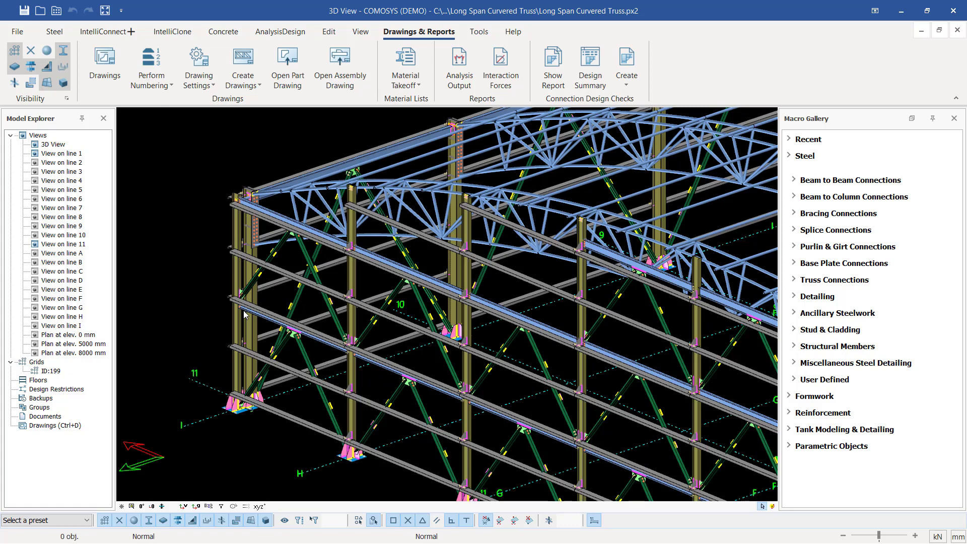
{"action": "scroll", "coordinate": [353, 391], "scroll_direction": "up", "scroll_amount": 3}
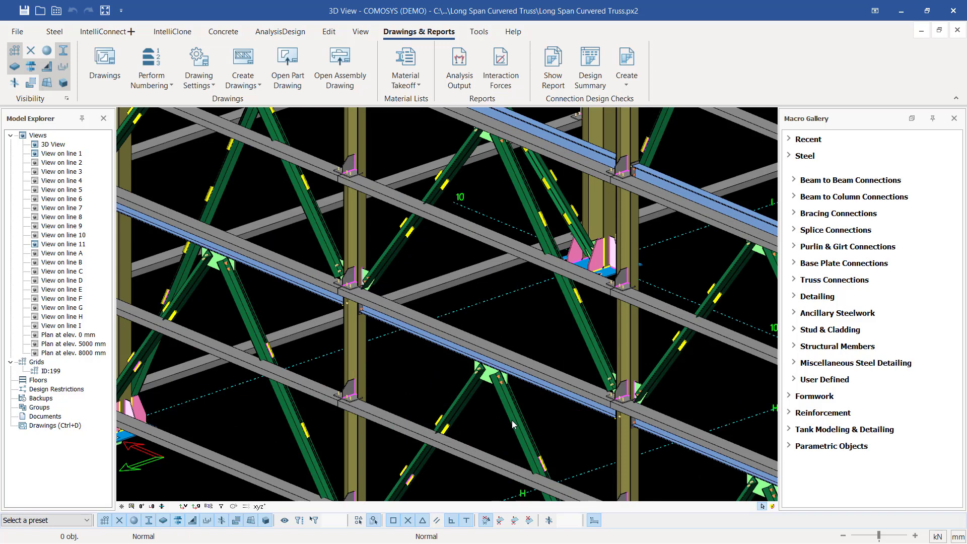
{"action": "scroll", "coordinate": [510, 415], "scroll_direction": "down", "scroll_amount": 3}
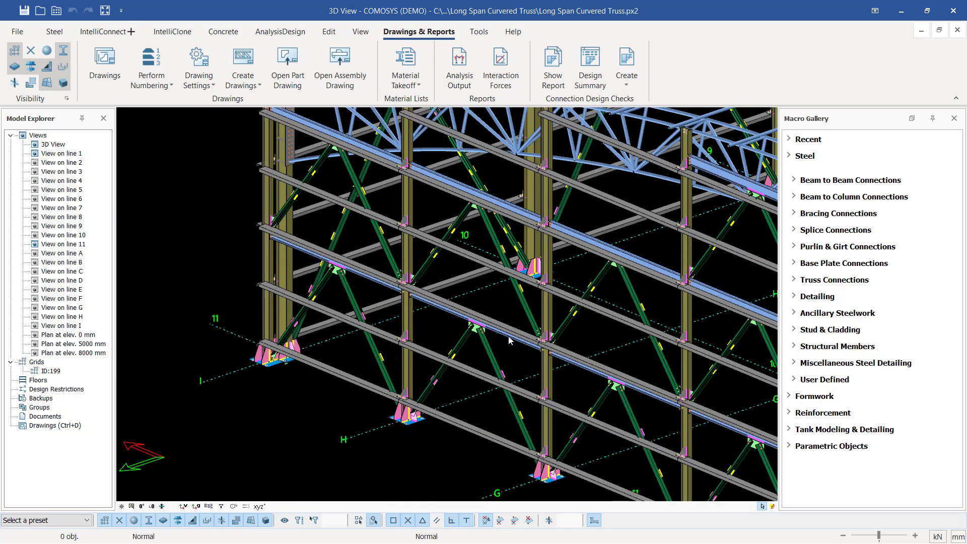
{"action": "left_click", "coordinate": [288, 265]}
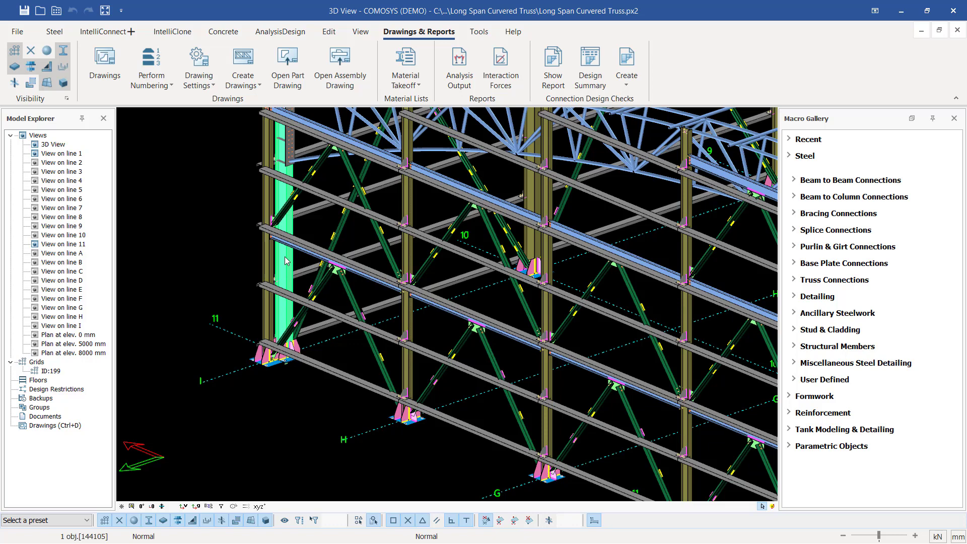
{"action": "scroll", "coordinate": [285, 260], "scroll_direction": "up", "scroll_amount": 4}
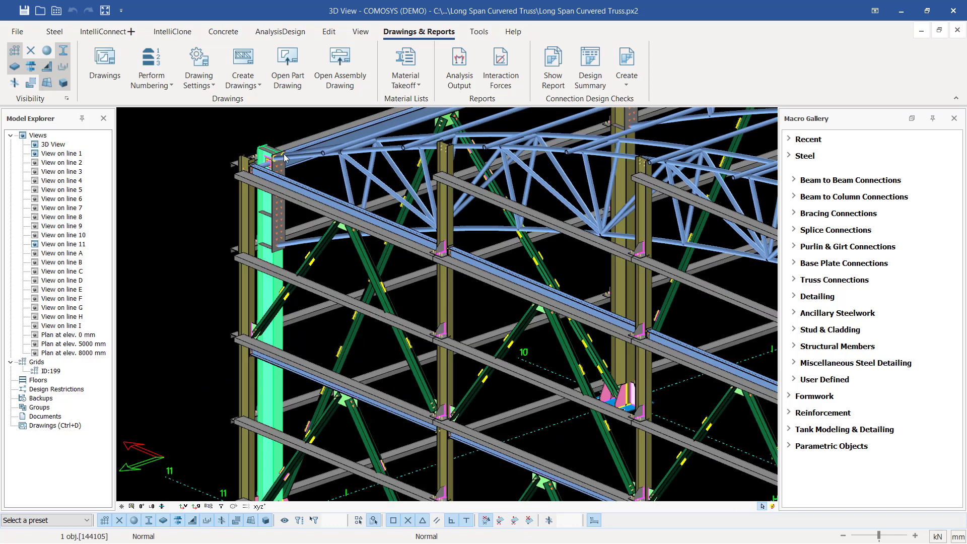
{"action": "scroll", "coordinate": [285, 157], "scroll_direction": "up", "scroll_amount": 2}
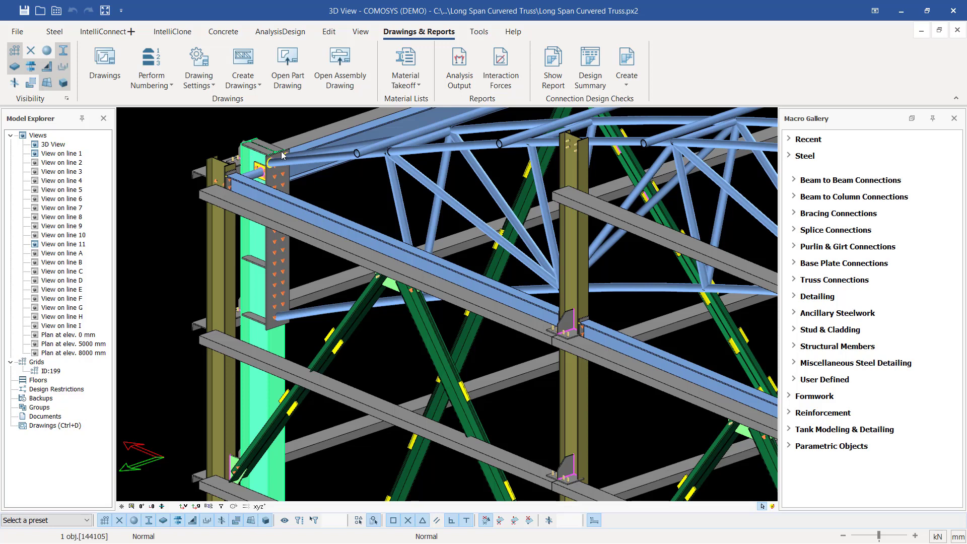
{"action": "right_click", "coordinate": [255, 286]}
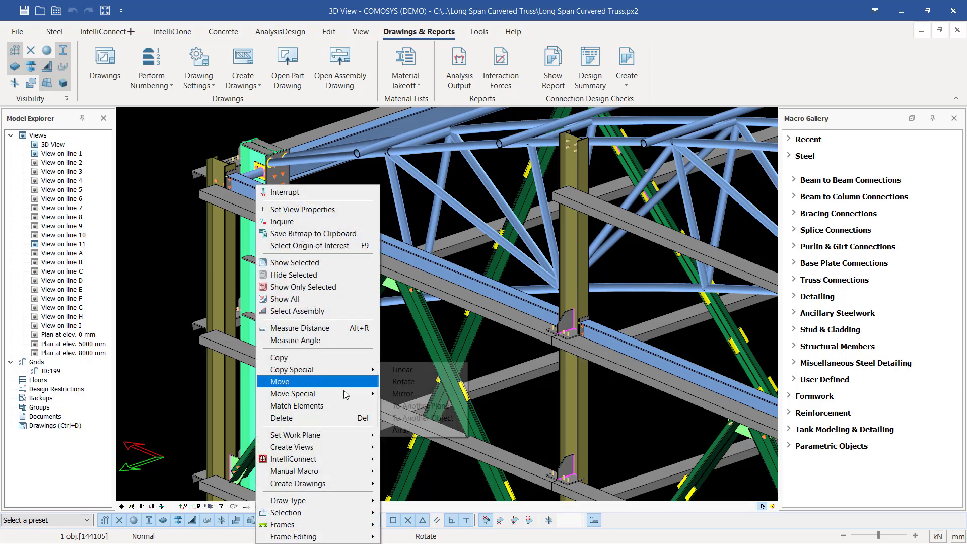
{"action": "mouse_move", "coordinate": [335, 487]}
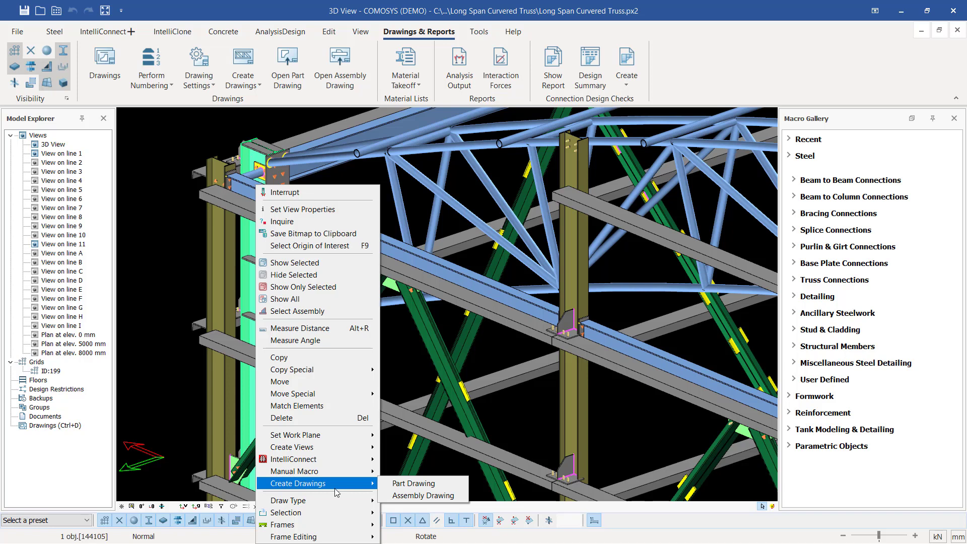
{"action": "left_click", "coordinate": [403, 497]}
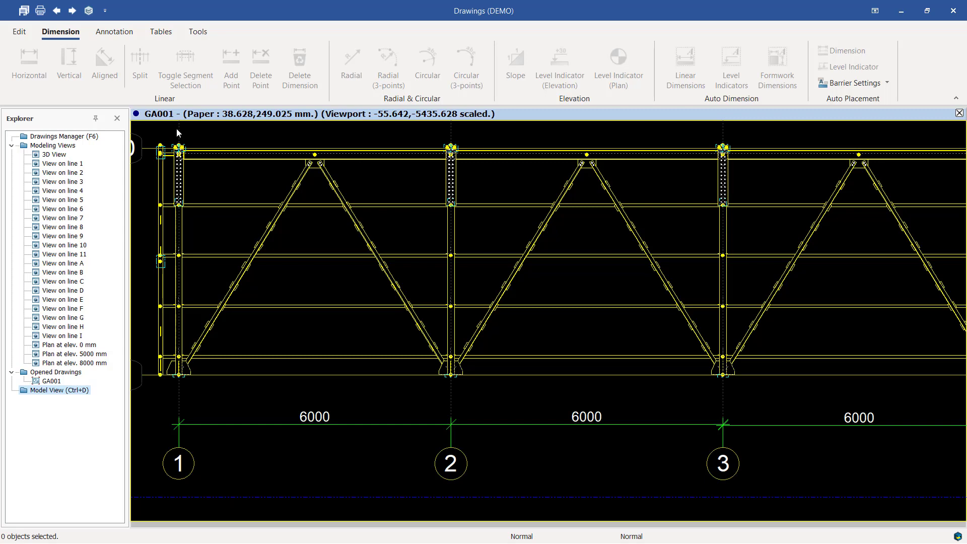
- Open the drawing 835-156-CE-001 from the list of drawings and close the list
{"action": "left_click", "coordinate": [79, 137]}
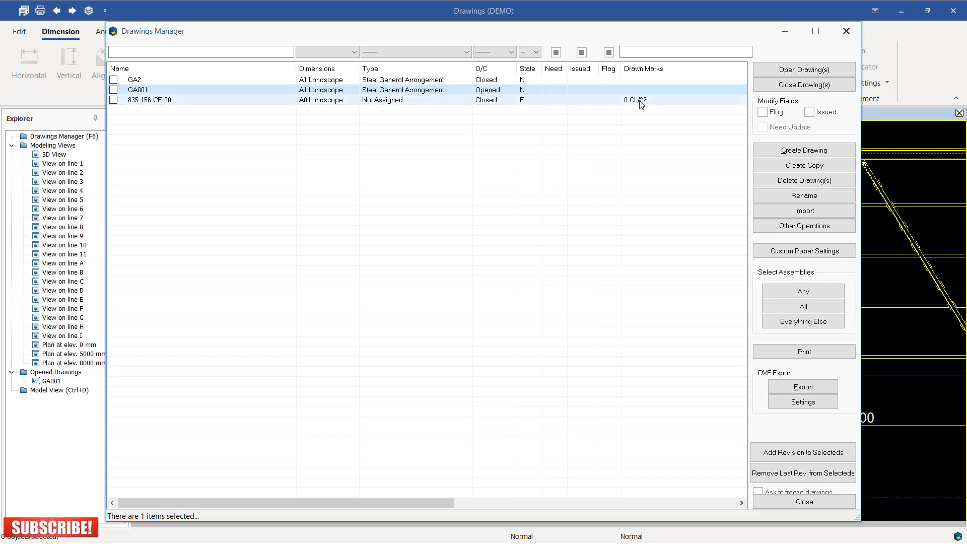
{"action": "double_click", "coordinate": [158, 101]}
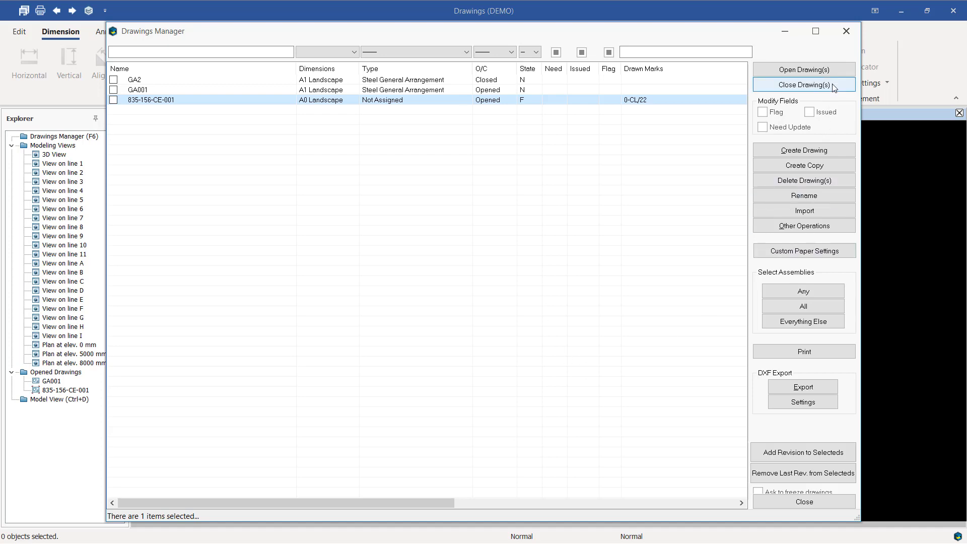
{"action": "left_click", "coordinate": [846, 32]}
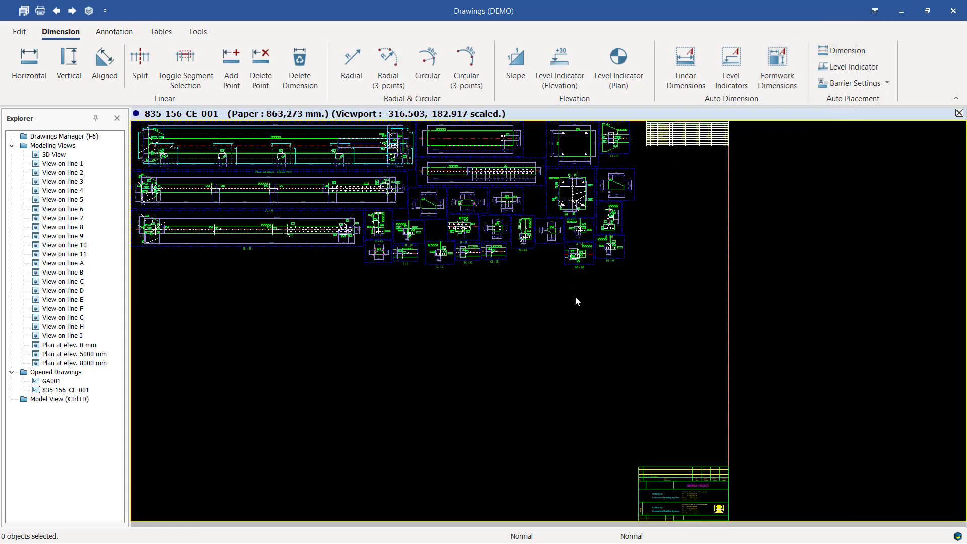
- Examine the sheet layout of the assembly drawing, including its main plan, sections and title block
{"action": "scroll", "coordinate": [724, 370], "scroll_direction": "down", "scroll_amount": 1}
{"action": "scroll", "coordinate": [311, 187], "scroll_direction": "up", "scroll_amount": 5}
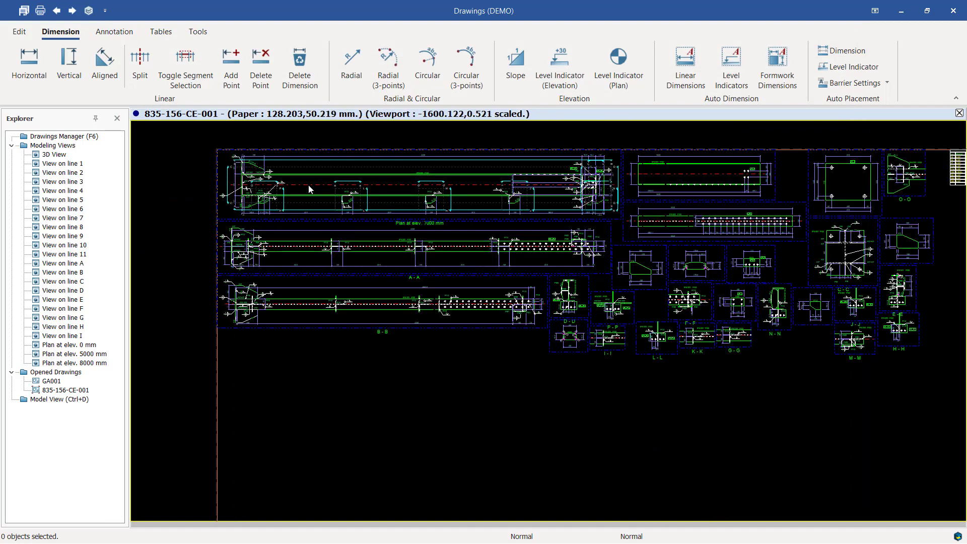
{"action": "middle_click_drag", "start_coordinate": [316, 185], "coordinate": [340, 254]}
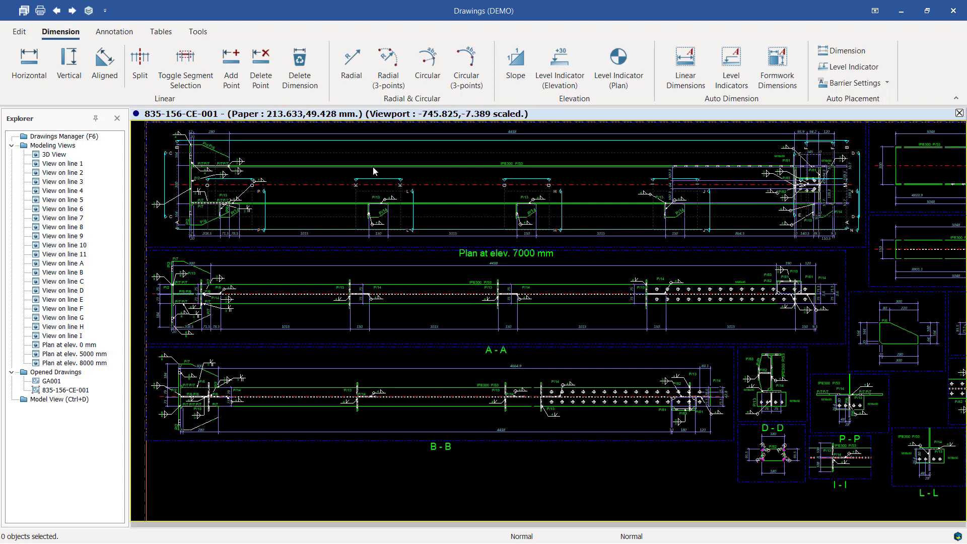
{"action": "scroll", "coordinate": [246, 171], "scroll_direction": "up", "scroll_amount": 5}
{"action": "scroll", "coordinate": [639, 272], "scroll_direction": "down", "scroll_amount": 2}
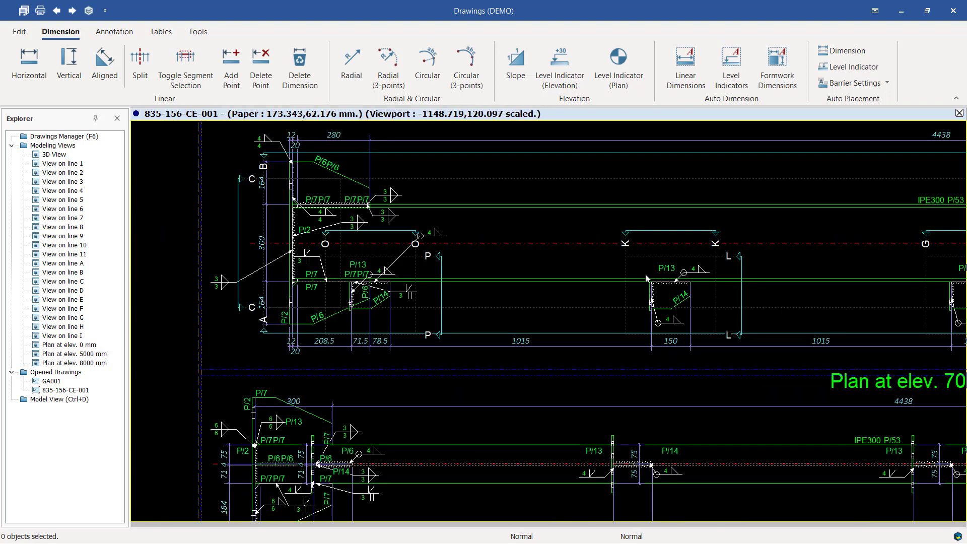
{"action": "scroll", "coordinate": [646, 275], "scroll_direction": "down", "scroll_amount": 8}
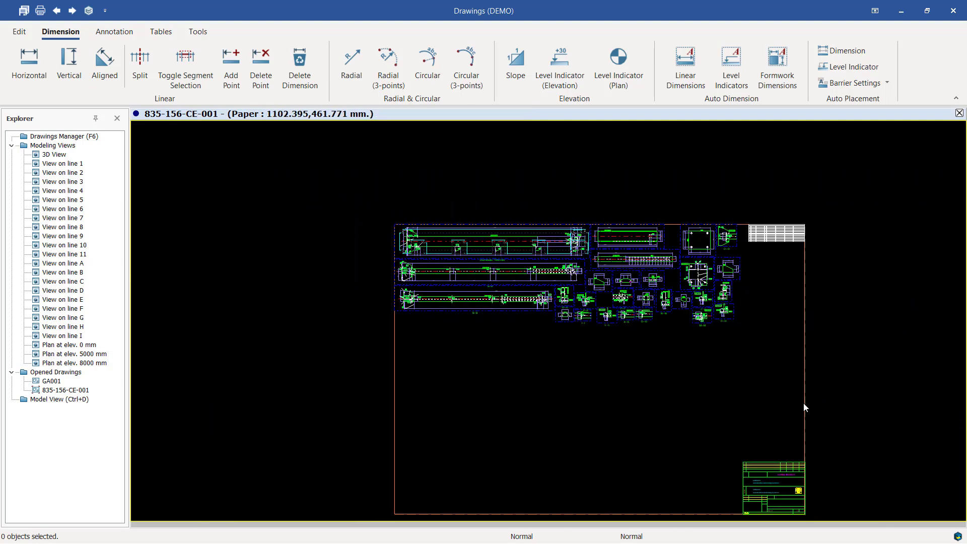
{"action": "scroll", "coordinate": [780, 488], "scroll_direction": "up", "scroll_amount": 4}
{"action": "scroll", "coordinate": [780, 488], "scroll_direction": "down", "scroll_amount": 2}
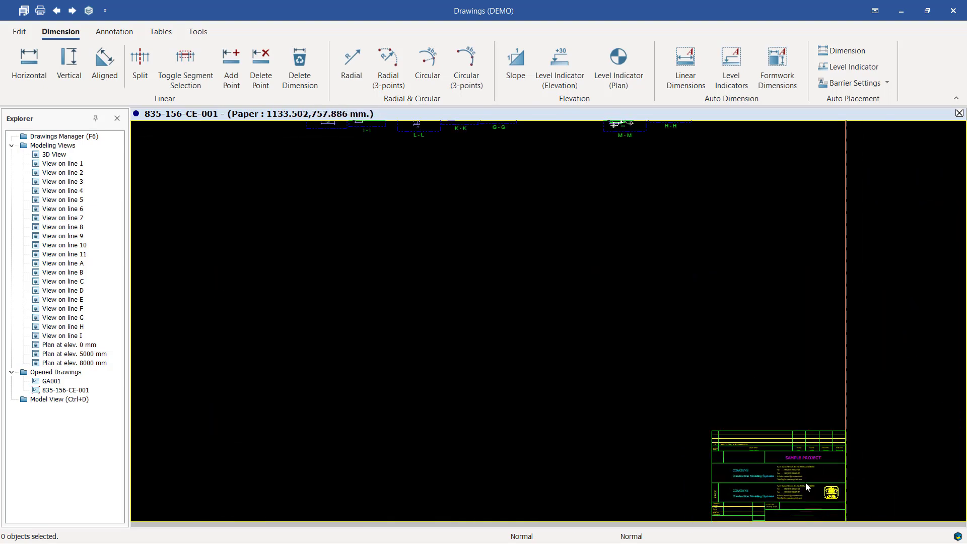
{"action": "scroll", "coordinate": [805, 482], "scroll_direction": "down", "scroll_amount": 2}
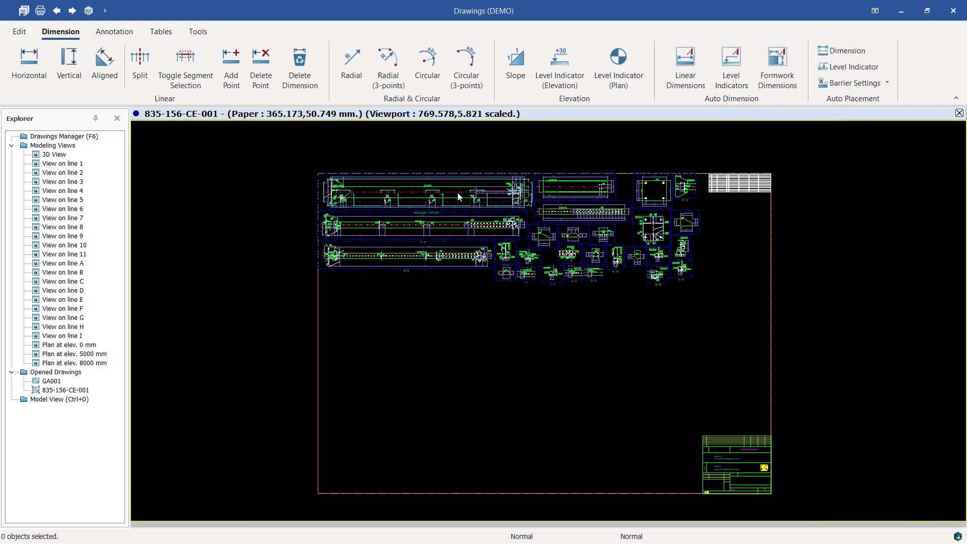
- Examine the part marks, profile label, weld symbols and dimensions in the view "Plan at elev. 7000 mm"
{"action": "scroll", "coordinate": [457, 192], "scroll_direction": "up", "scroll_amount": 5}
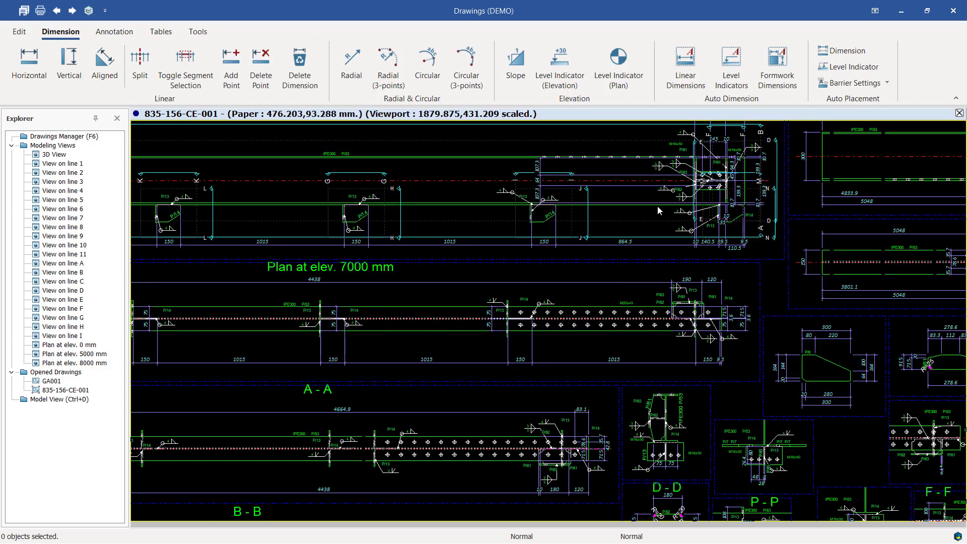
{"action": "scroll", "coordinate": [659, 163], "scroll_direction": "up", "scroll_amount": 5}
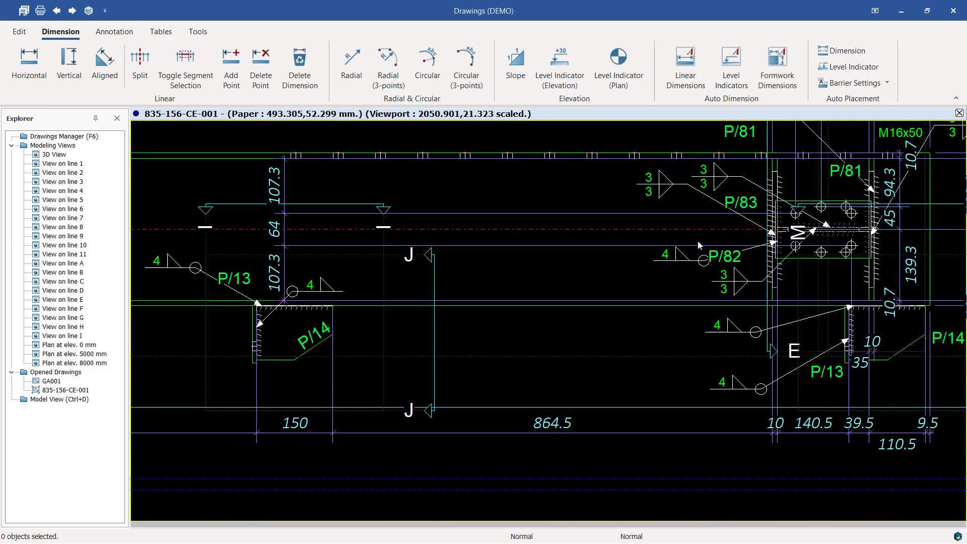
{"action": "scroll", "coordinate": [697, 240], "scroll_direction": "down", "scroll_amount": 4}
{"action": "scroll", "coordinate": [327, 241], "scroll_direction": "up", "scroll_amount": 8}
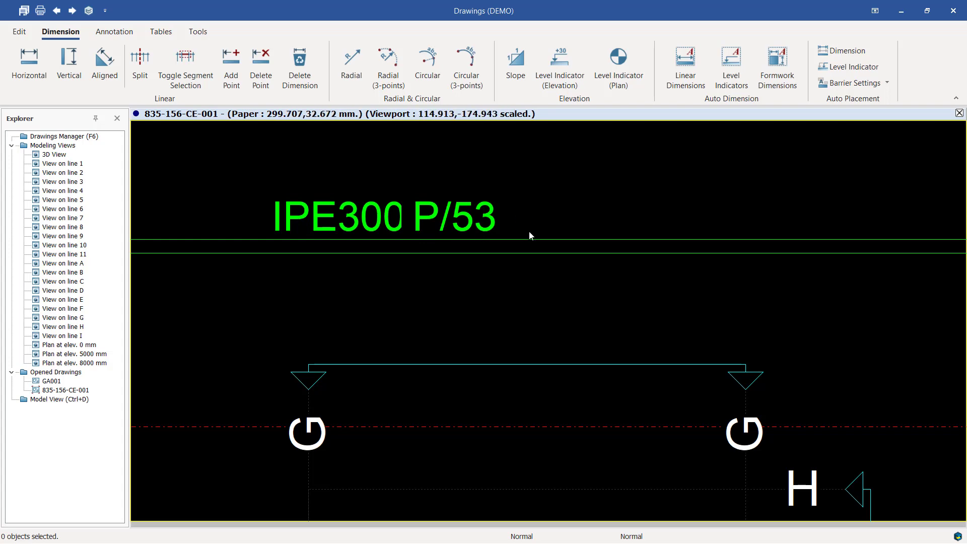
{"action": "scroll", "coordinate": [529, 232], "scroll_direction": "down", "scroll_amount": 5}
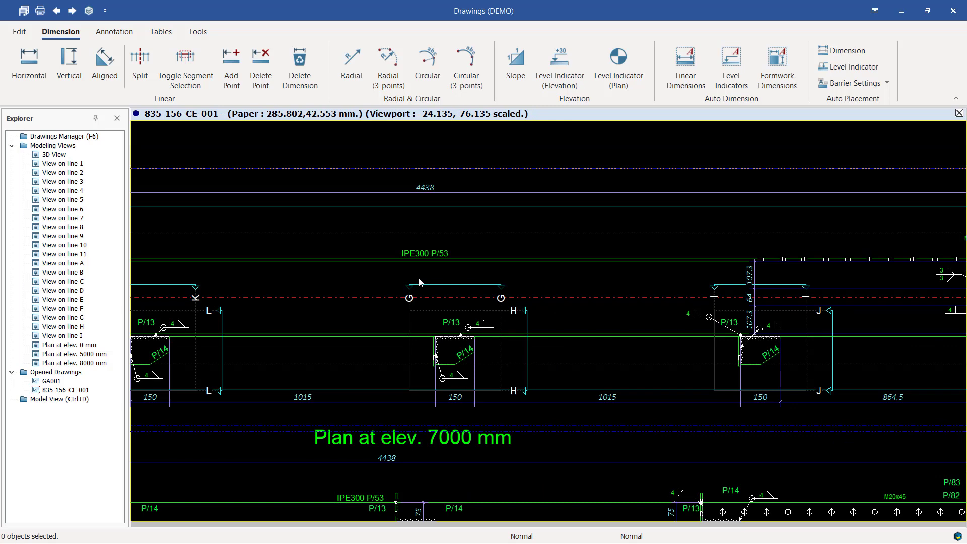
{"action": "scroll", "coordinate": [443, 245], "scroll_direction": "up", "scroll_amount": 4}
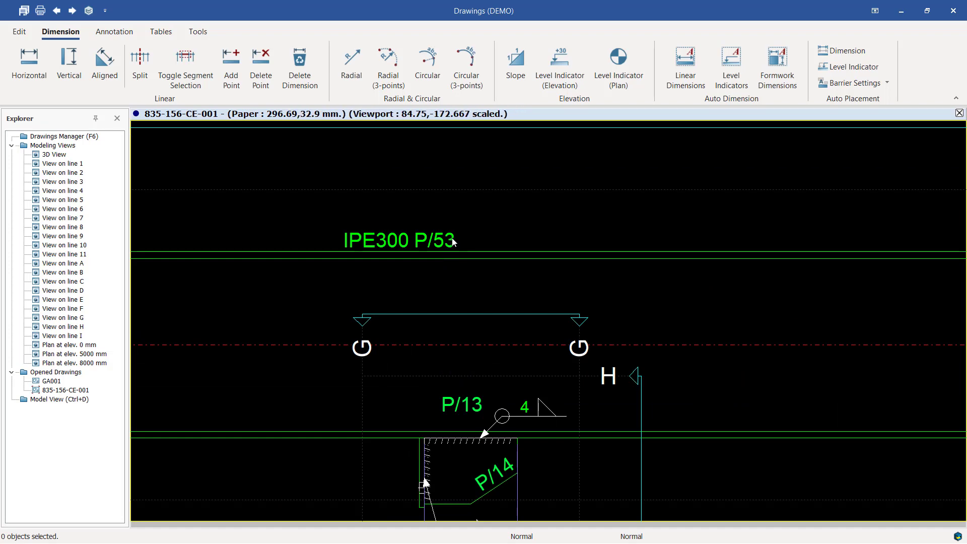
{"action": "scroll", "coordinate": [459, 224], "scroll_direction": "down", "scroll_amount": 2}
{"action": "scroll", "coordinate": [472, 224], "scroll_direction": "down", "scroll_amount": 1}
{"action": "scroll", "coordinate": [468, 312], "scroll_direction": "up", "scroll_amount": 4}
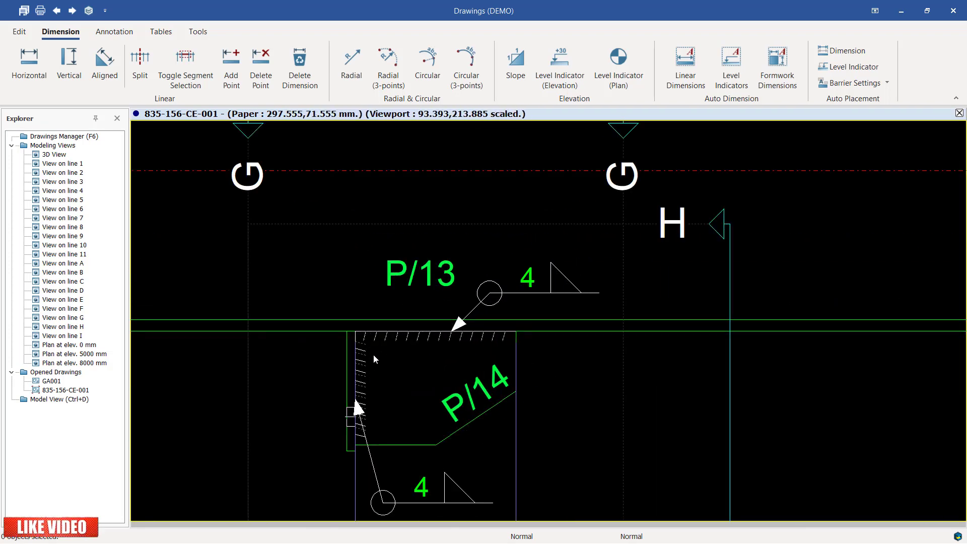
{"action": "scroll", "coordinate": [375, 338], "scroll_direction": "down", "scroll_amount": 5}
{"action": "scroll", "coordinate": [385, 328], "scroll_direction": "up", "scroll_amount": 3}
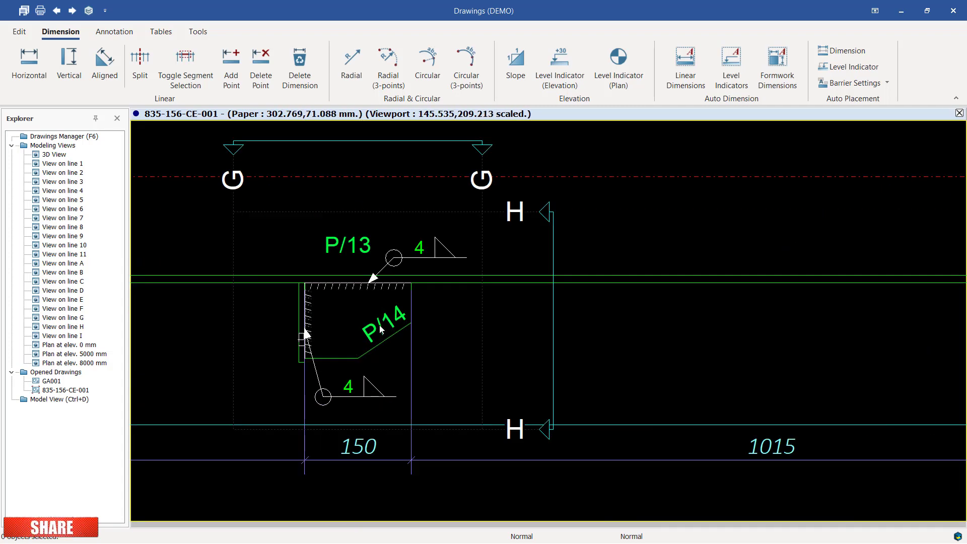
{"action": "scroll", "coordinate": [382, 329], "scroll_direction": "down", "scroll_amount": 5}
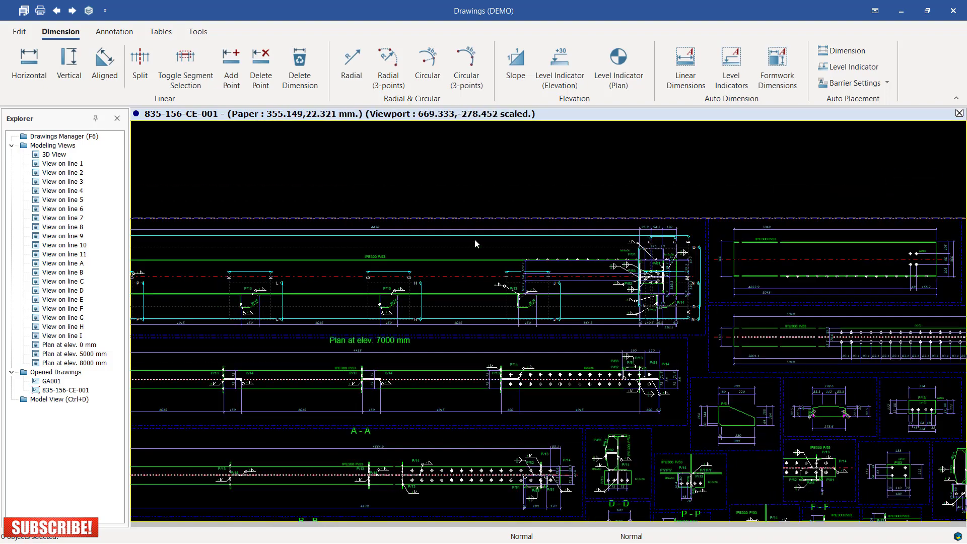
- Examine the P/53 Front part view and review its viewport properties, including the collapse settings
{"action": "scroll", "coordinate": [348, 305], "scroll_direction": "down", "scroll_amount": 2}
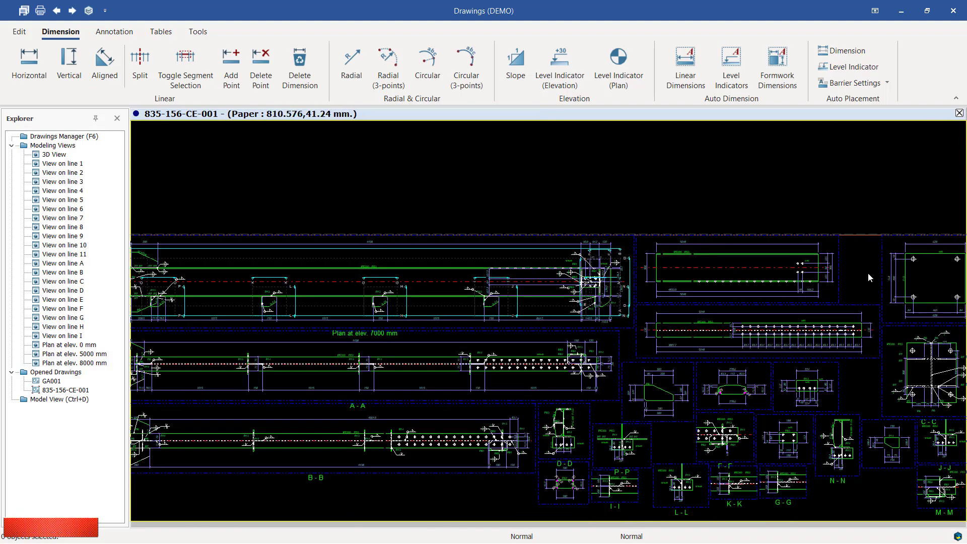
{"action": "scroll", "coordinate": [856, 274], "scroll_direction": "up", "scroll_amount": 5}
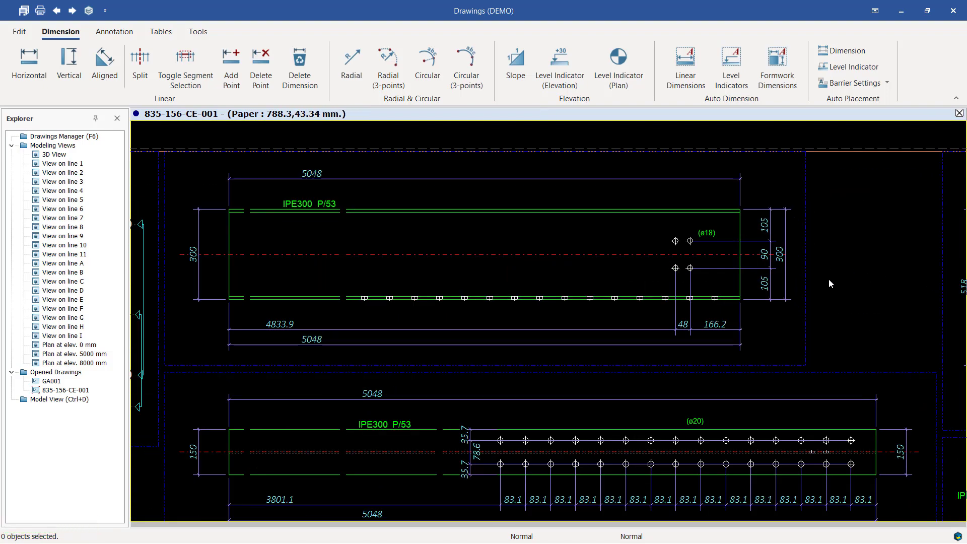
{"action": "double_click", "coordinate": [469, 367]}
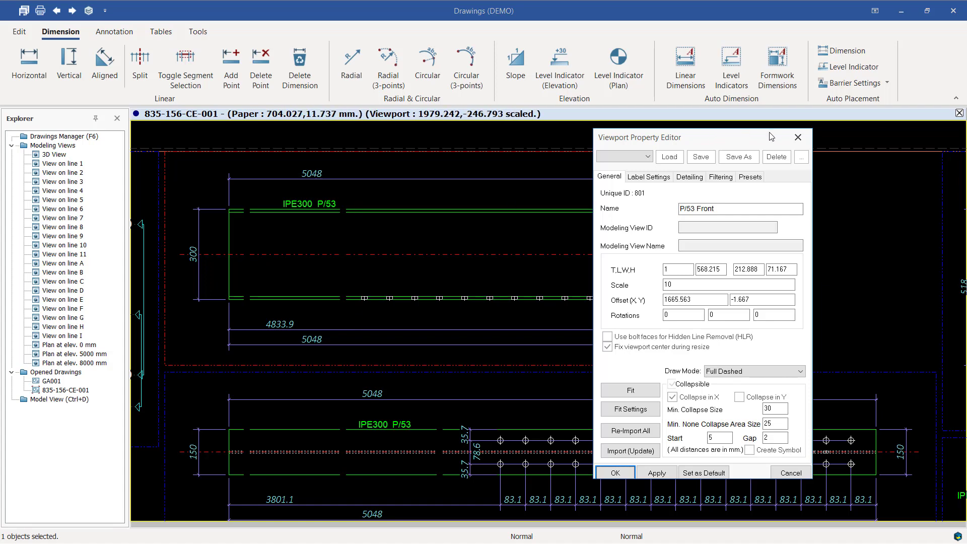
{"action": "left_click", "coordinate": [797, 137]}
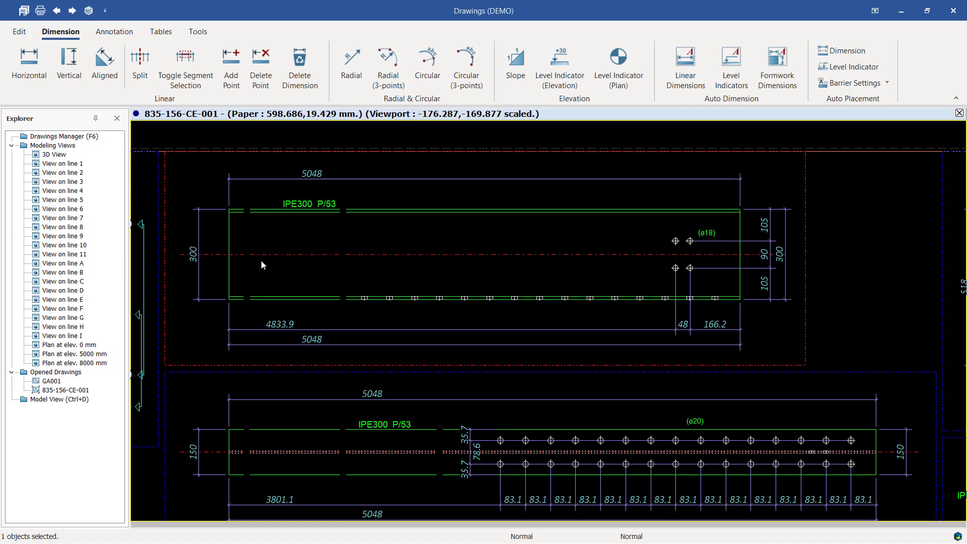
- Turn on Create Symbol for the P/53 Front view so its collapsed regions get break symbols
{"action": "scroll", "coordinate": [614, 275], "scroll_direction": "down", "scroll_amount": 2}
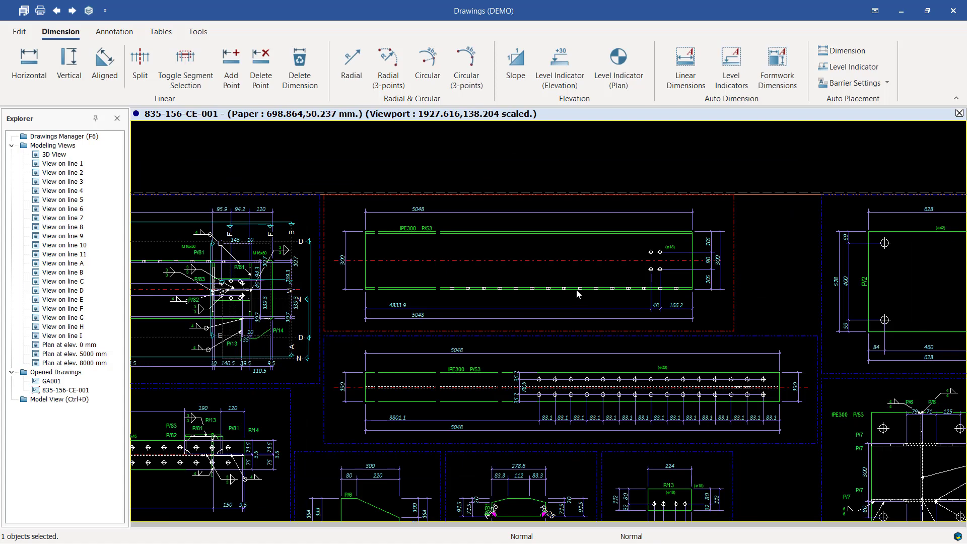
{"action": "scroll", "coordinate": [506, 276], "scroll_direction": "up", "scroll_amount": 2}
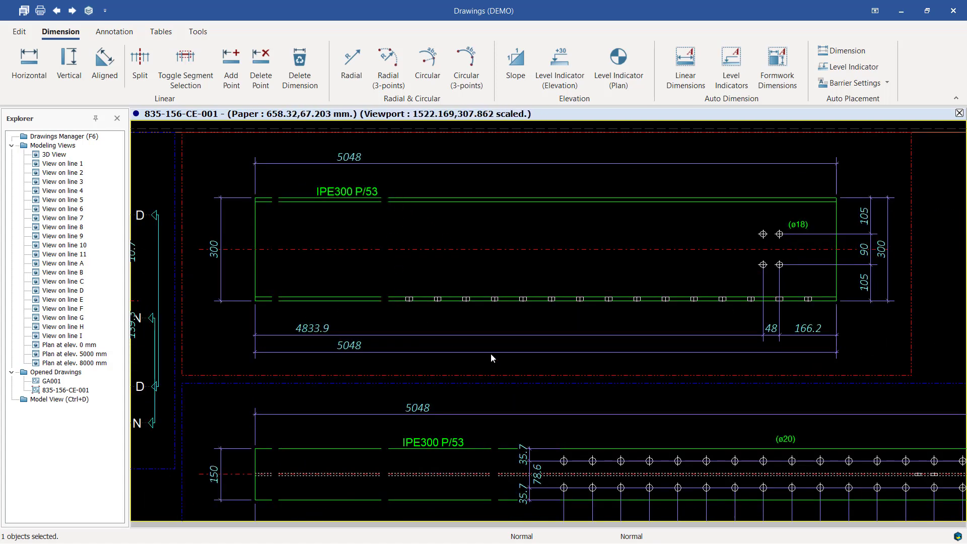
{"action": "double_click", "coordinate": [544, 375]}
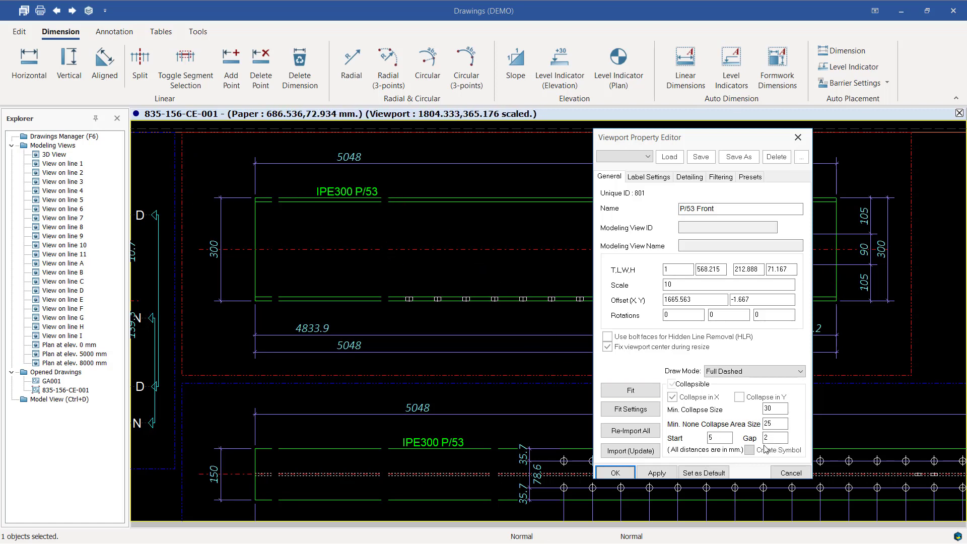
{"action": "left_click", "coordinate": [749, 450]}
{"action": "left_click", "coordinate": [658, 472]}
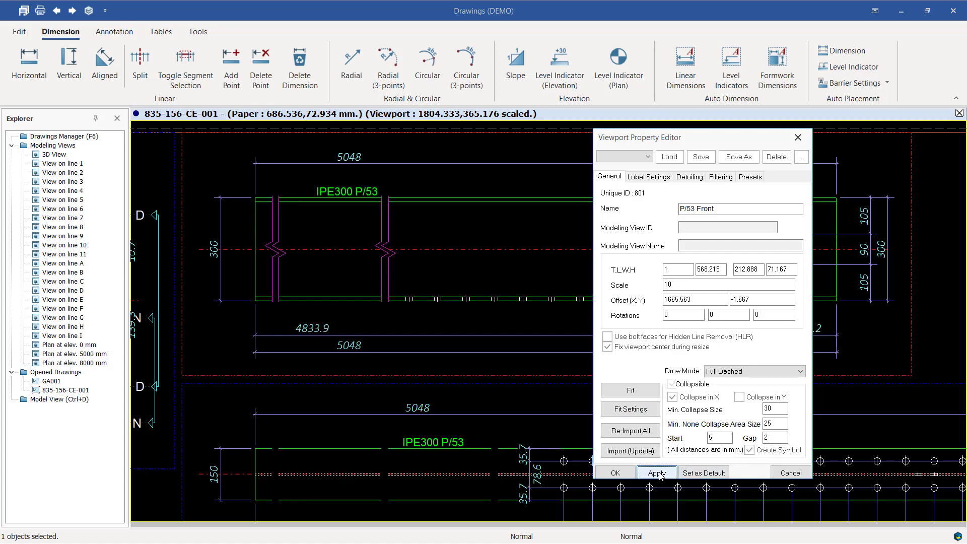
{"action": "left_click", "coordinate": [615, 473]}
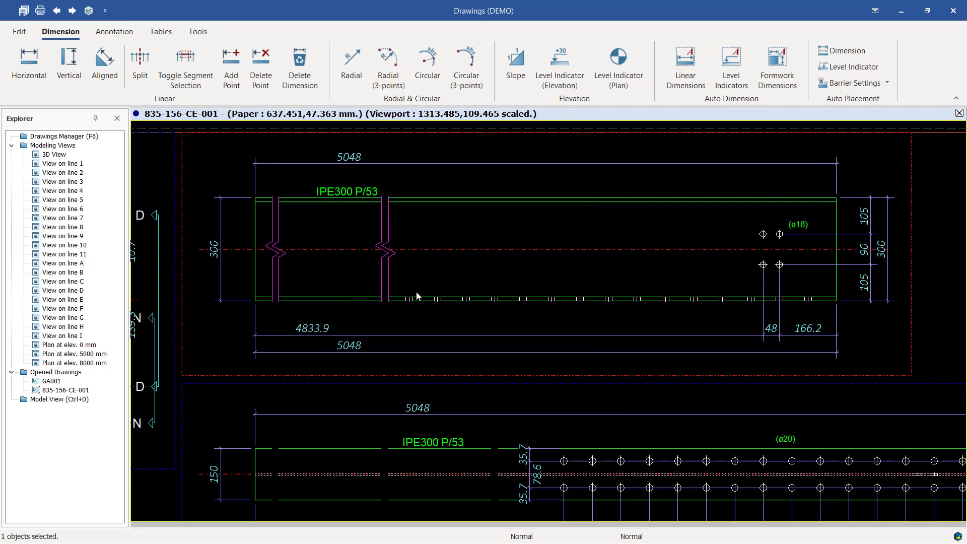
- Turn on Create Symbol for the collapsed regions of the P/53 Bottom view
{"action": "scroll", "coordinate": [395, 268], "scroll_direction": "up", "scroll_amount": 2}
{"action": "scroll", "coordinate": [518, 228], "scroll_direction": "down", "scroll_amount": 3}
{"action": "scroll", "coordinate": [518, 227], "scroll_direction": "down", "scroll_amount": 3}
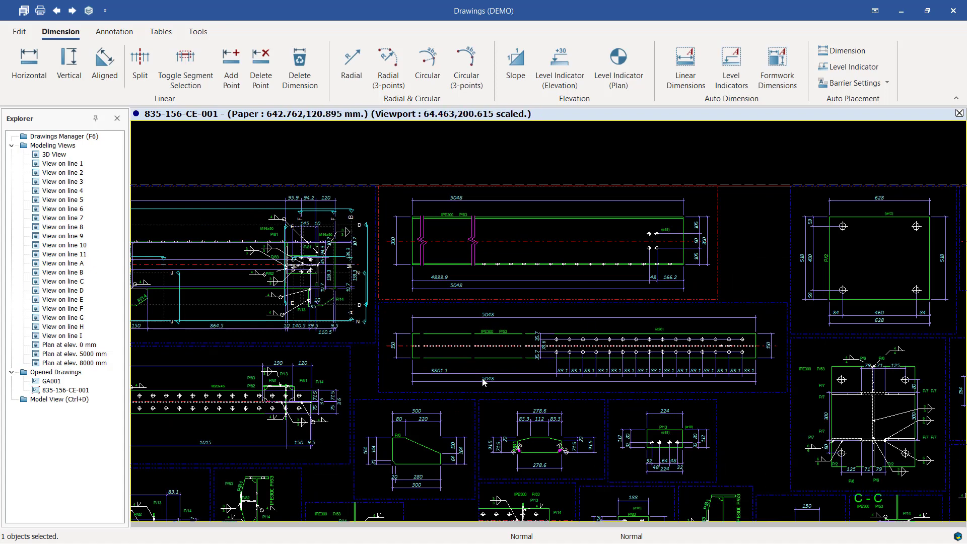
{"action": "scroll", "coordinate": [461, 375], "scroll_direction": "up", "scroll_amount": 4}
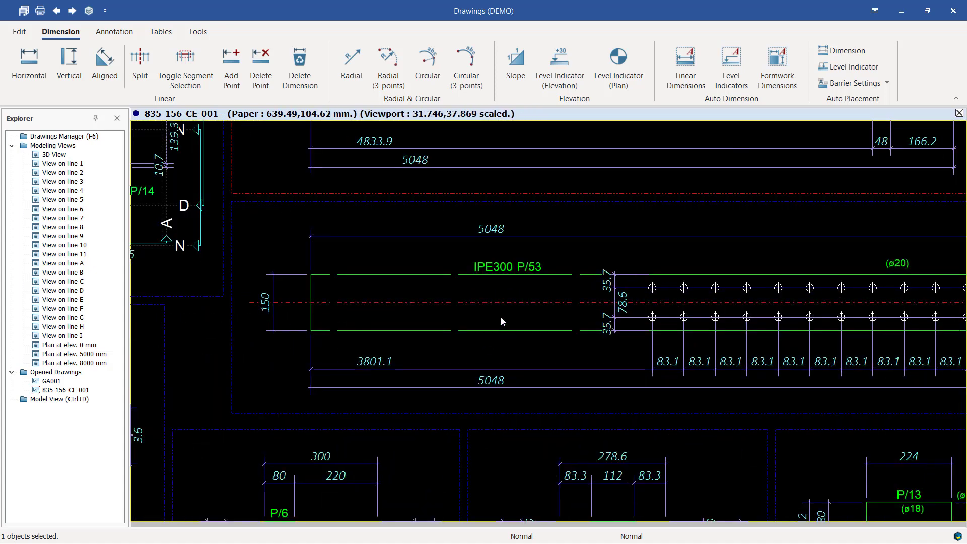
{"action": "double_click", "coordinate": [438, 203]}
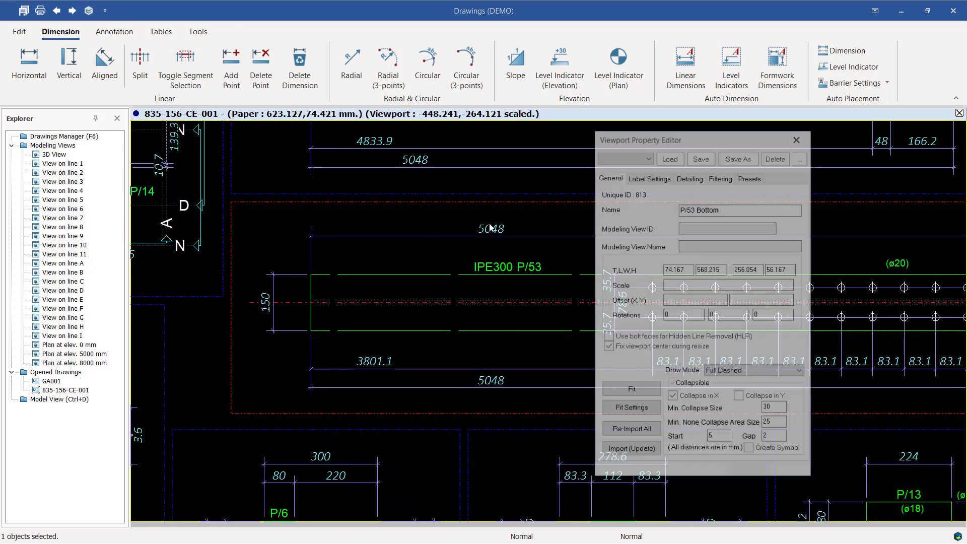
{"action": "left_click", "coordinate": [750, 449]}
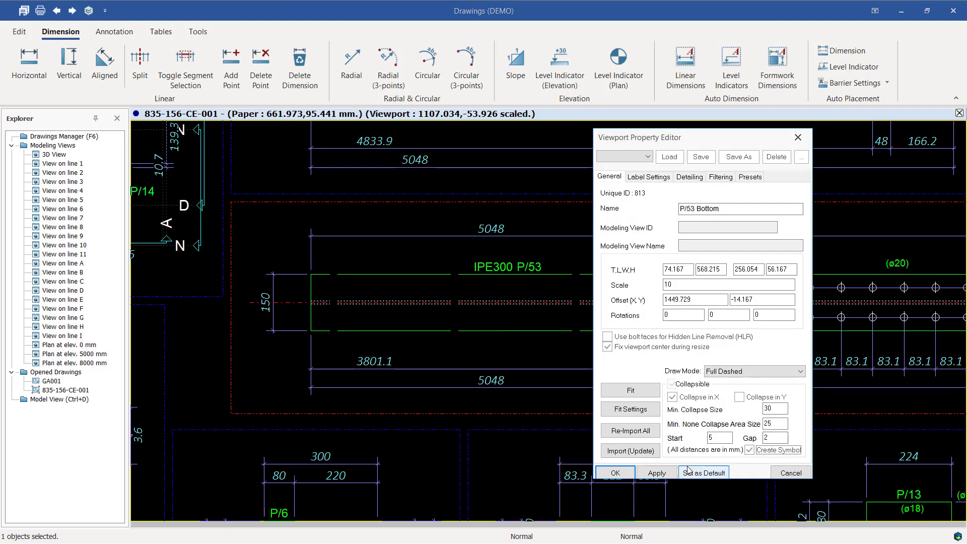
{"action": "left_click", "coordinate": [657, 473]}
{"action": "left_click", "coordinate": [628, 475]}
- Turn on Create Symbol for the collapsed region of section view B - B and inspect the break
{"action": "scroll", "coordinate": [530, 316], "scroll_direction": "down", "scroll_amount": 3}
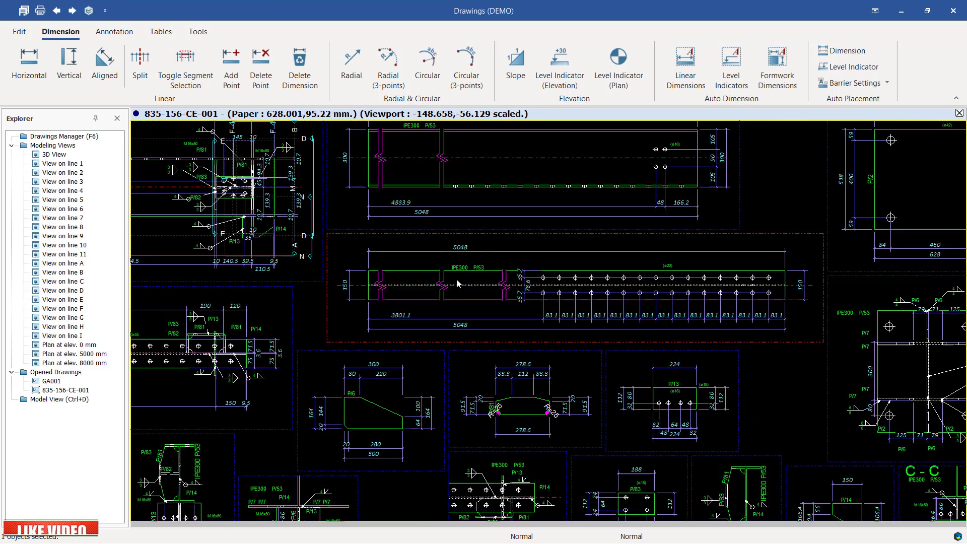
{"action": "scroll", "coordinate": [656, 318], "scroll_direction": "down", "scroll_amount": 5}
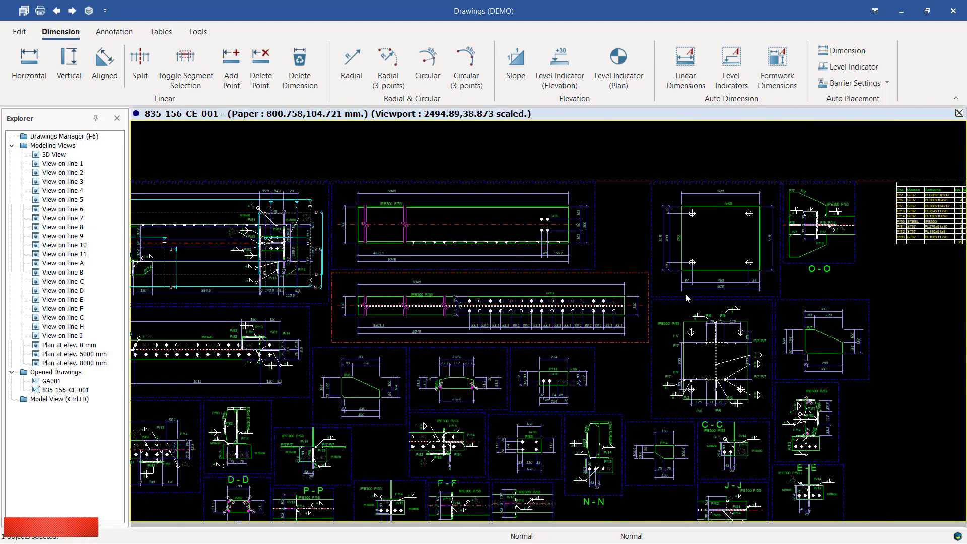
{"action": "scroll", "coordinate": [729, 398], "scroll_direction": "down", "scroll_amount": 1}
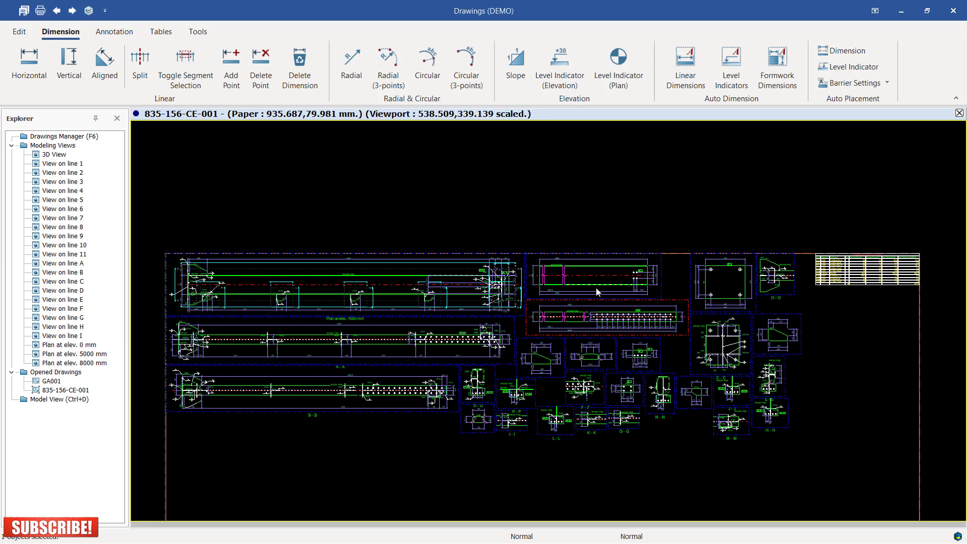
{"action": "scroll", "coordinate": [491, 407], "scroll_direction": "up", "scroll_amount": 3}
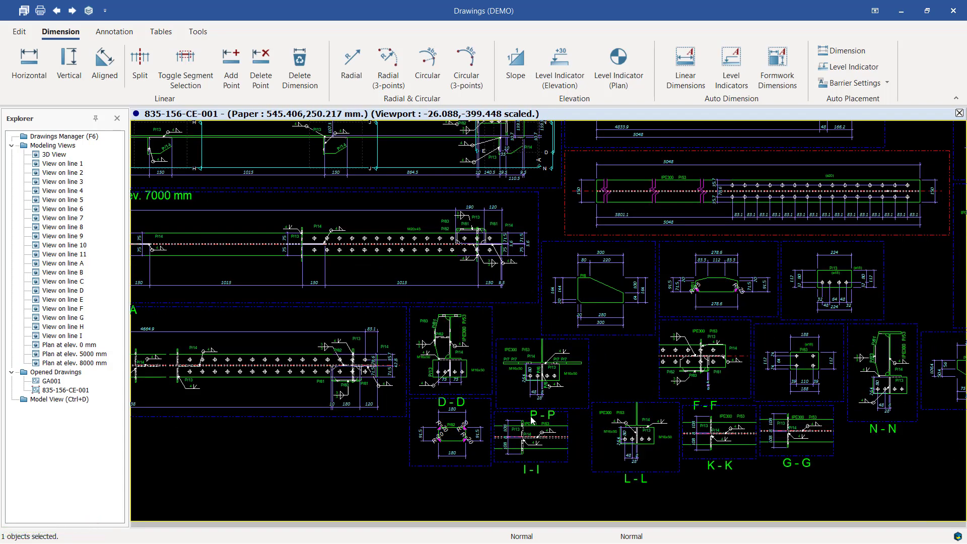
{"action": "scroll", "coordinate": [538, 422], "scroll_direction": "down", "scroll_amount": 3}
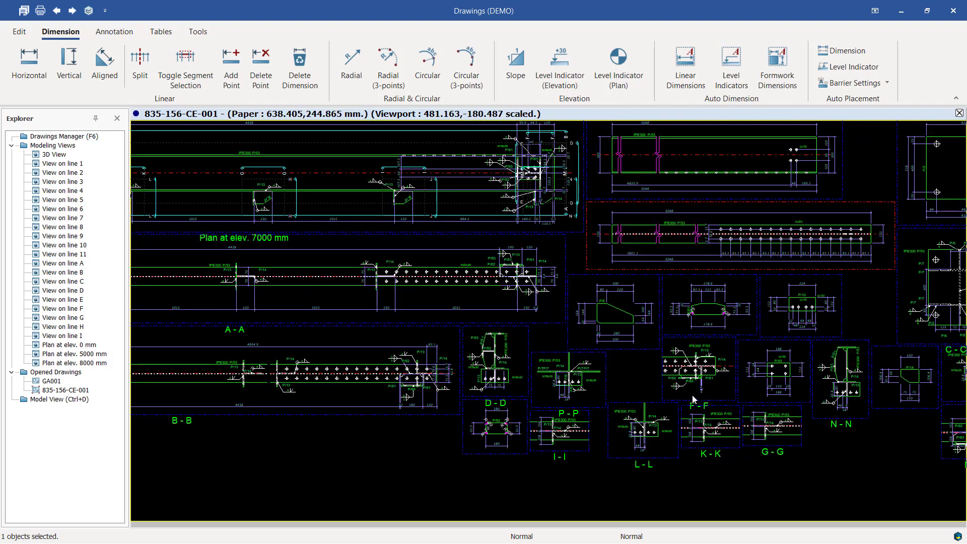
{"action": "scroll", "coordinate": [269, 393], "scroll_direction": "up", "scroll_amount": 4}
{"action": "scroll", "coordinate": [440, 445], "scroll_direction": "up", "scroll_amount": 2}
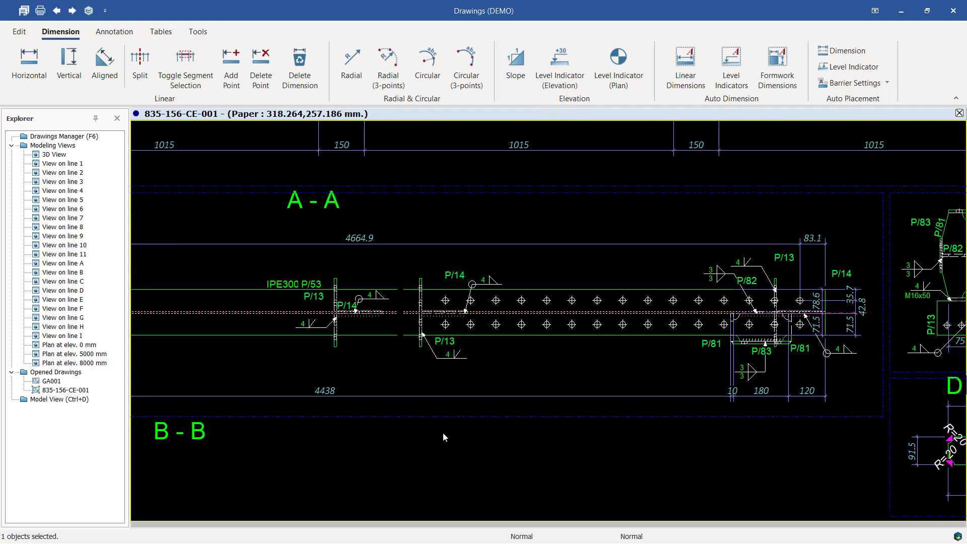
{"action": "double_click", "coordinate": [437, 417]}
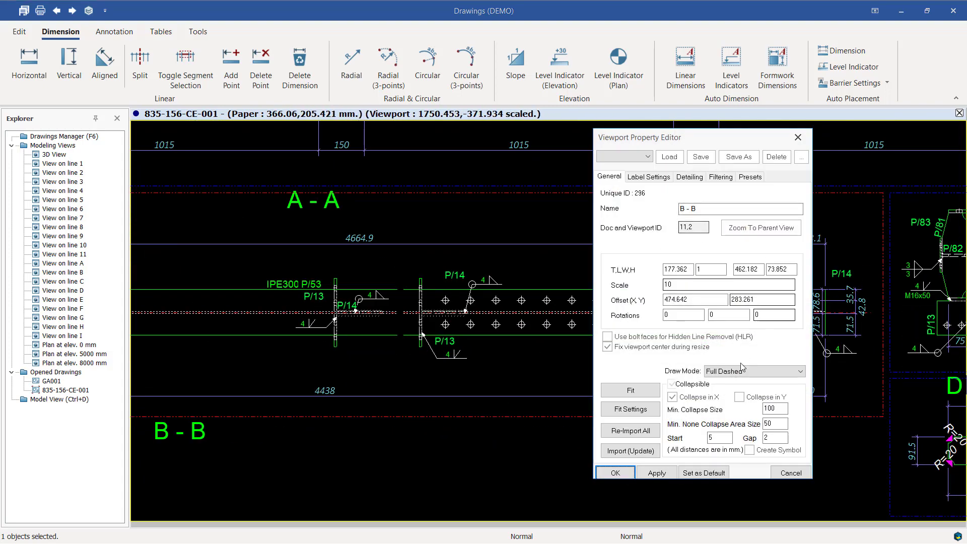
{"action": "left_click", "coordinate": [749, 451]}
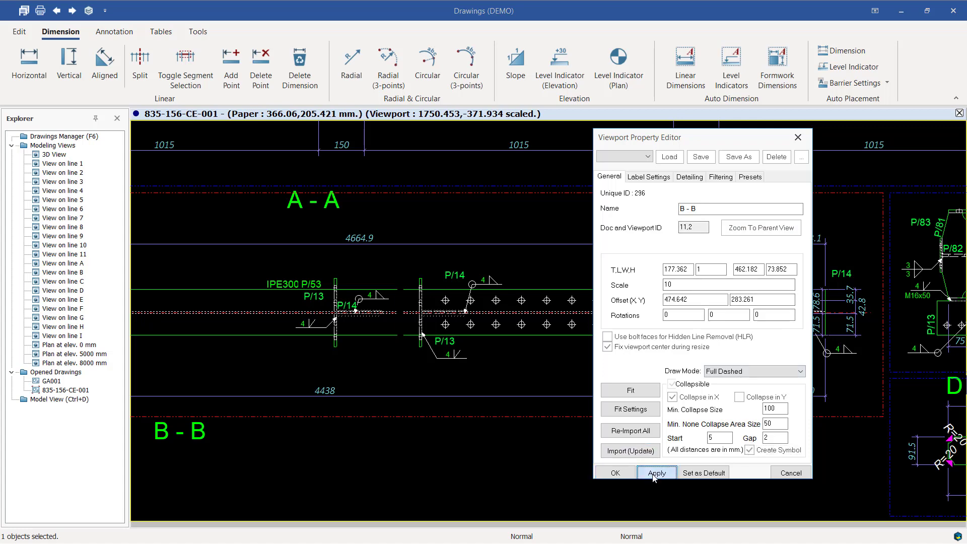
{"action": "left_click", "coordinate": [655, 474]}
{"action": "left_click", "coordinate": [615, 473]}
{"action": "scroll", "coordinate": [418, 313], "scroll_direction": "up", "scroll_amount": 3}
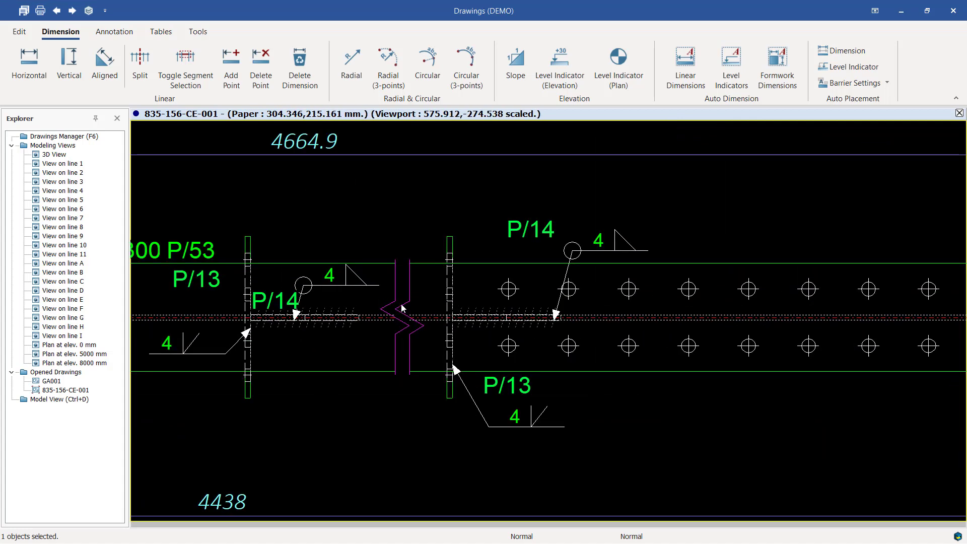
- Examine sections A - A and B - B along the column, including their part marks, welds and dimensions
{"action": "scroll", "coordinate": [622, 297], "scroll_direction": "down", "scroll_amount": 5}
{"action": "scroll", "coordinate": [213, 360], "scroll_direction": "up", "scroll_amount": 4}
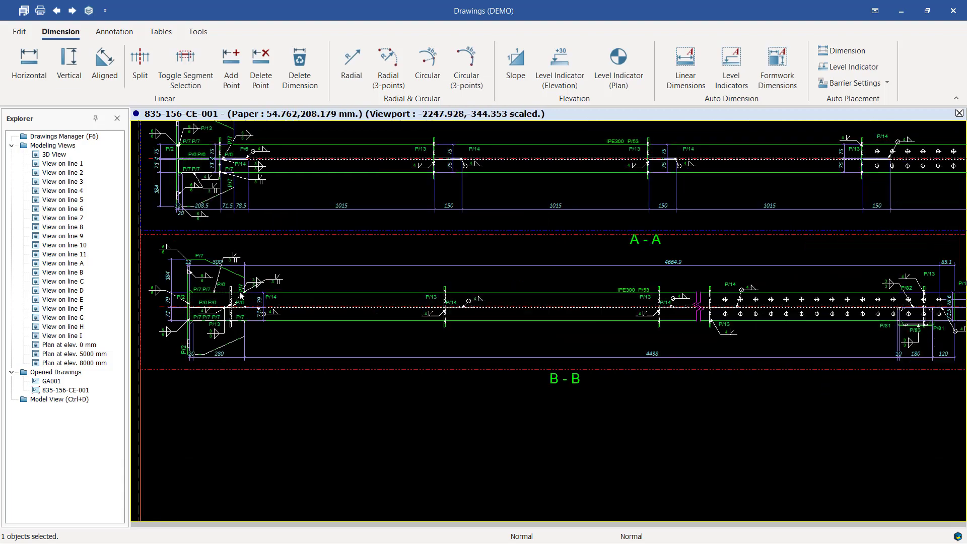
{"action": "scroll", "coordinate": [213, 361], "scroll_direction": "down", "scroll_amount": 5}
{"action": "scroll", "coordinate": [539, 255], "scroll_direction": "up", "scroll_amount": 2}
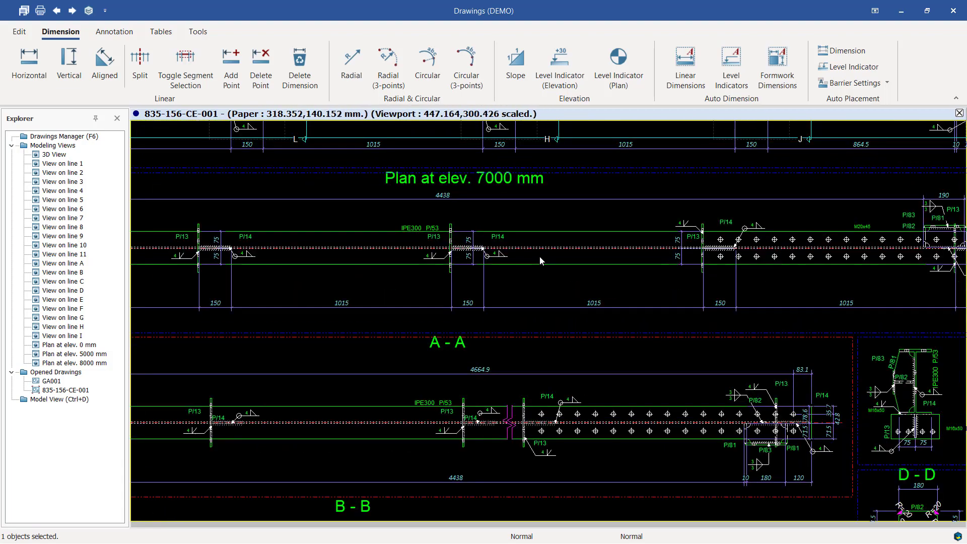
{"action": "scroll", "coordinate": [381, 268], "scroll_direction": "down", "scroll_amount": 3}
{"action": "scroll", "coordinate": [693, 272], "scroll_direction": "up", "scroll_amount": 2}
{"action": "scroll", "coordinate": [693, 273], "scroll_direction": "down", "scroll_amount": 2}
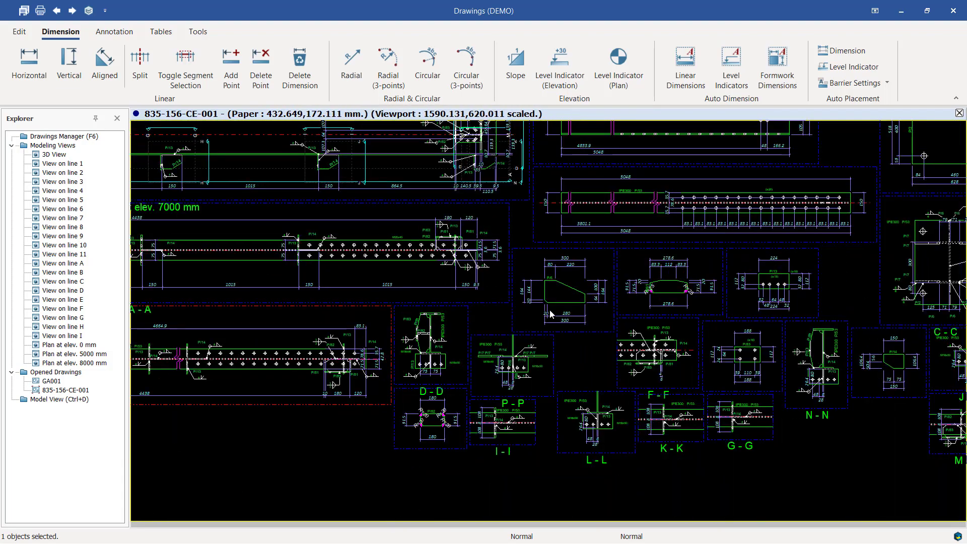
- Examine the dimensions of plate detail P/6 and the part marks and welds in section D - D
{"action": "scroll", "coordinate": [540, 282], "scroll_direction": "up", "scroll_amount": 6}
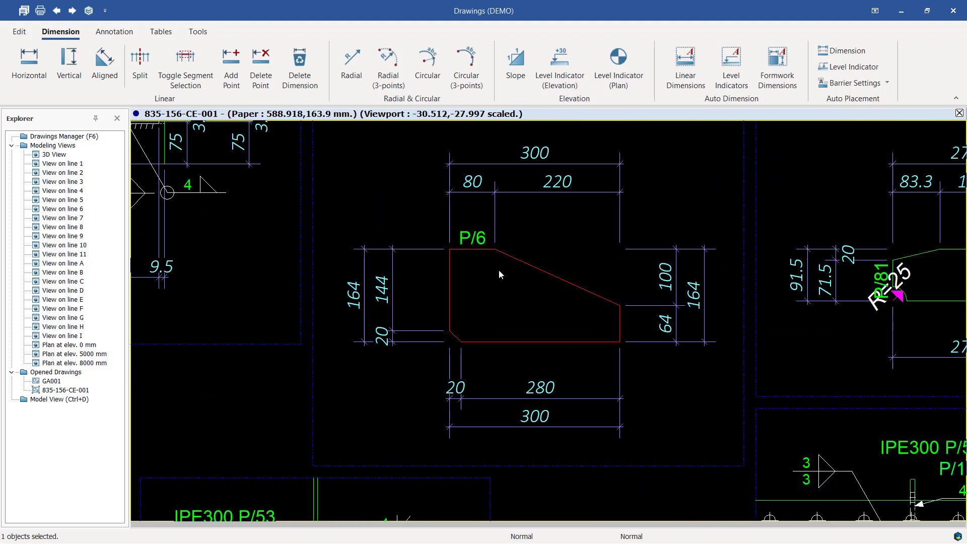
{"action": "scroll", "coordinate": [498, 272], "scroll_direction": "down", "scroll_amount": 3}
{"action": "scroll", "coordinate": [504, 377], "scroll_direction": "up", "scroll_amount": 4}
{"action": "scroll", "coordinate": [552, 385], "scroll_direction": "down", "scroll_amount": 1}
{"action": "scroll", "coordinate": [551, 385], "scroll_direction": "down", "scroll_amount": 2}
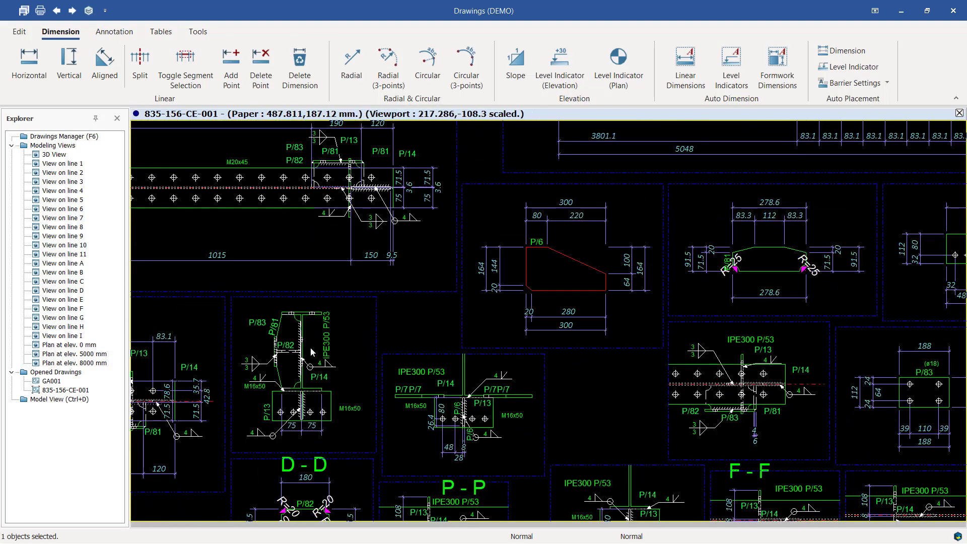
{"action": "scroll", "coordinate": [332, 358], "scroll_direction": "up", "scroll_amount": 4}
{"action": "scroll", "coordinate": [332, 359], "scroll_direction": "down", "scroll_amount": 3}
{"action": "scroll", "coordinate": [324, 336], "scroll_direction": "up", "scroll_amount": 2}
{"action": "scroll", "coordinate": [324, 336], "scroll_direction": "up", "scroll_amount": 2}
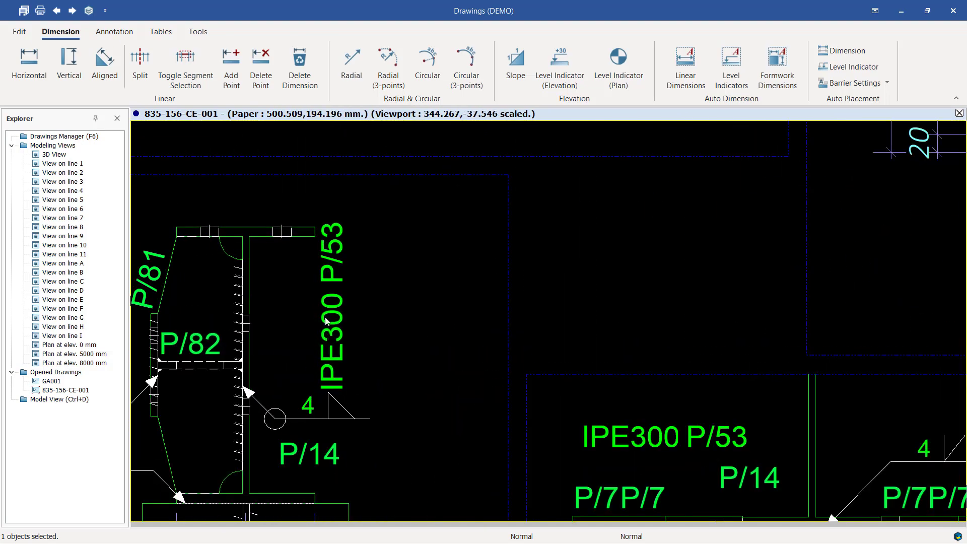
{"action": "scroll", "coordinate": [353, 321], "scroll_direction": "down", "scroll_amount": 3}
{"action": "scroll", "coordinate": [688, 401], "scroll_direction": "down", "scroll_amount": 1}
{"action": "scroll", "coordinate": [770, 399], "scroll_direction": "down", "scroll_amount": 3}
{"action": "scroll", "coordinate": [771, 399], "scroll_direction": "down", "scroll_amount": 1}
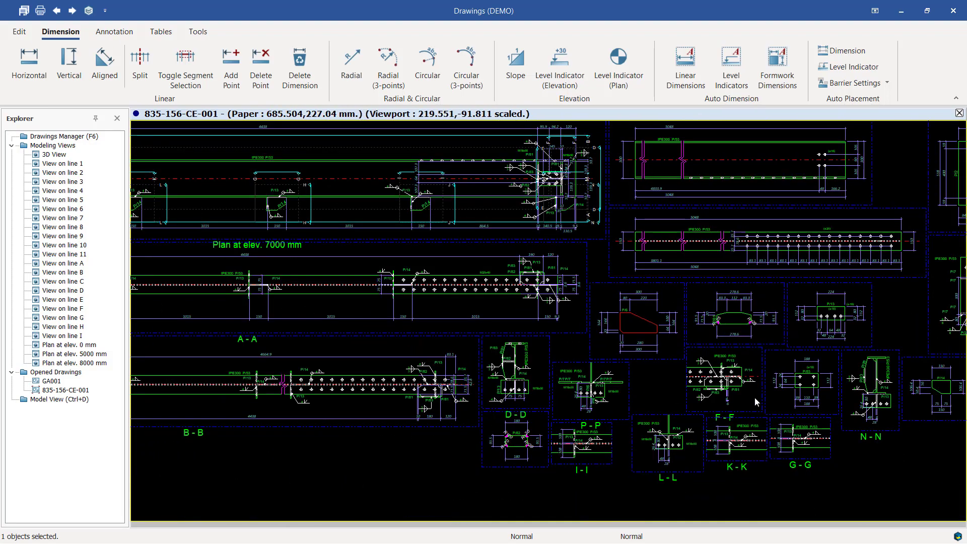
- Examine the base plate detail, section C - C and plate detail P/7
{"action": "scroll", "coordinate": [760, 398], "scroll_direction": "down", "scroll_amount": 1}
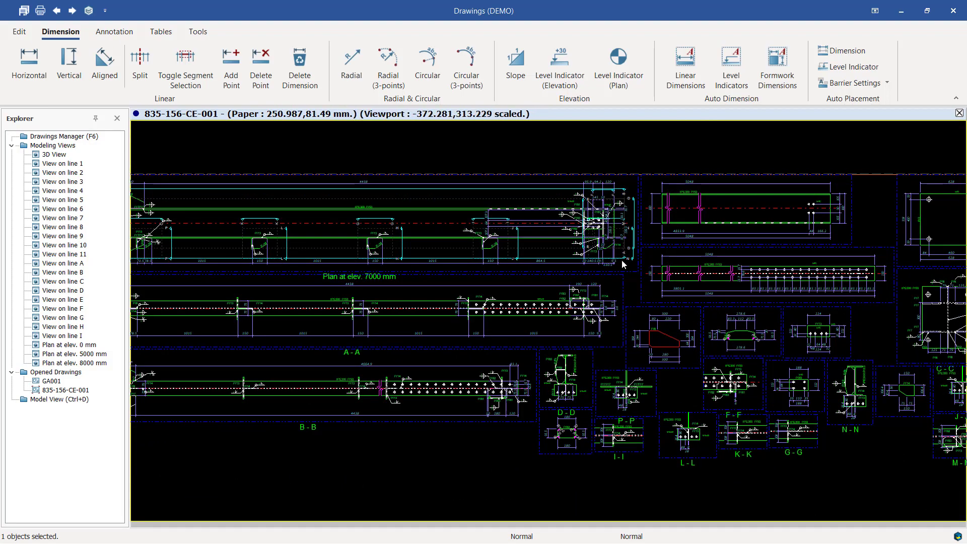
{"action": "scroll", "coordinate": [817, 238], "scroll_direction": "up", "scroll_amount": 1}
{"action": "scroll", "coordinate": [832, 220], "scroll_direction": "up", "scroll_amount": 3}
{"action": "scroll", "coordinate": [333, 308], "scroll_direction": "down", "scroll_amount": 3}
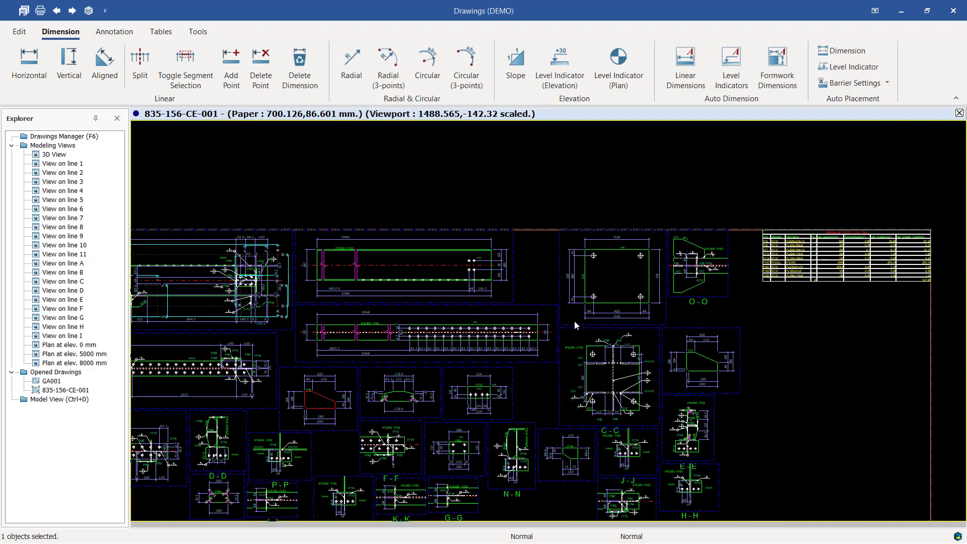
{"action": "scroll", "coordinate": [712, 395], "scroll_direction": "up", "scroll_amount": 2}
{"action": "scroll", "coordinate": [842, 350], "scroll_direction": "down", "scroll_amount": 8}
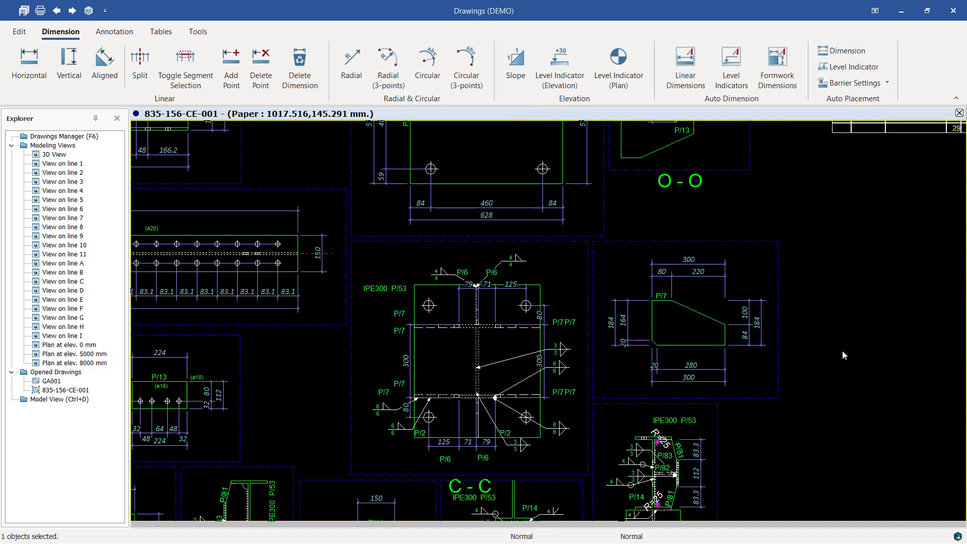
- Examine the section marks and the P/13 and P/14 cleat welds in "Plan at elev. 7000 mm"
{"action": "scroll", "coordinate": [398, 307], "scroll_direction": "up", "scroll_amount": 5}
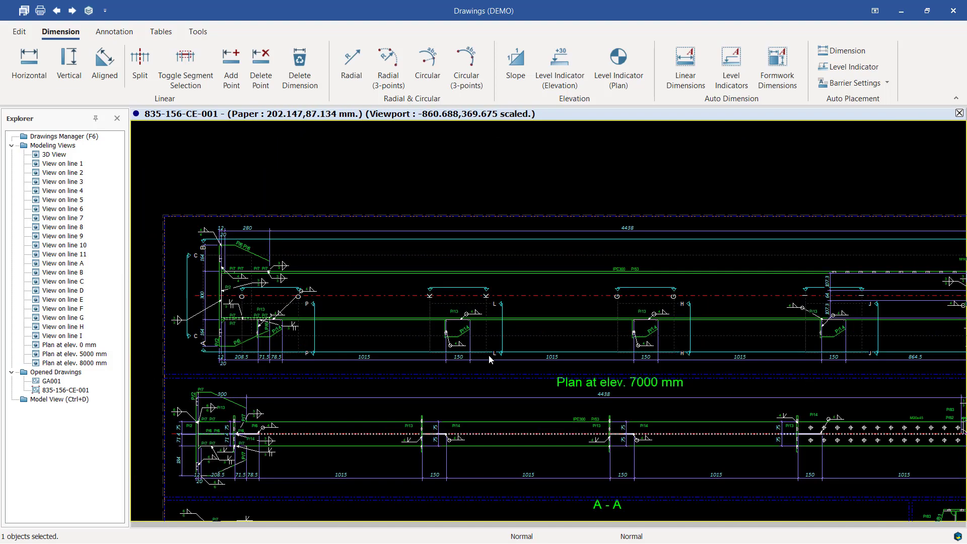
{"action": "scroll", "coordinate": [708, 340], "scroll_direction": "down", "scroll_amount": 1}
{"action": "middle_click_drag", "start_coordinate": [735, 347], "coordinate": [695, 309]}
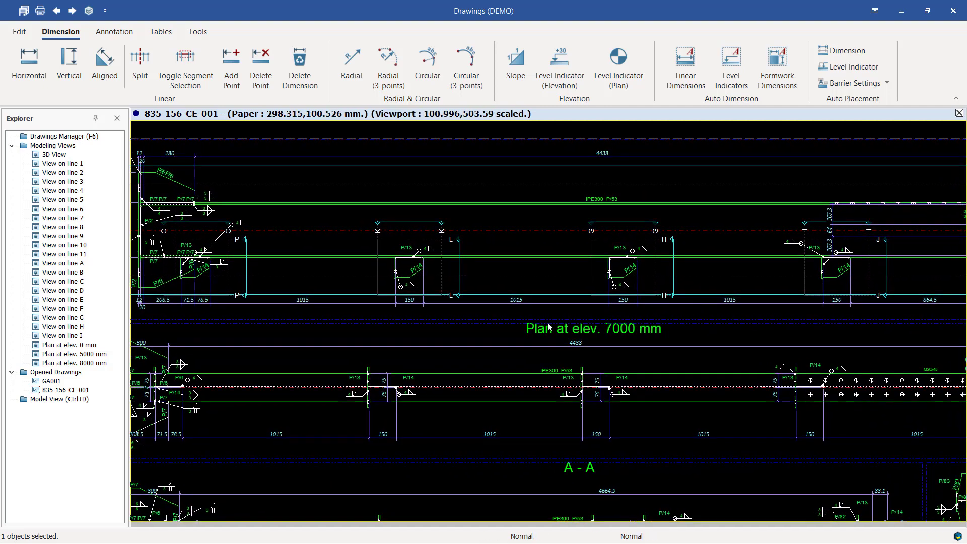
{"action": "scroll", "coordinate": [868, 226], "scroll_direction": "up", "scroll_amount": 4}
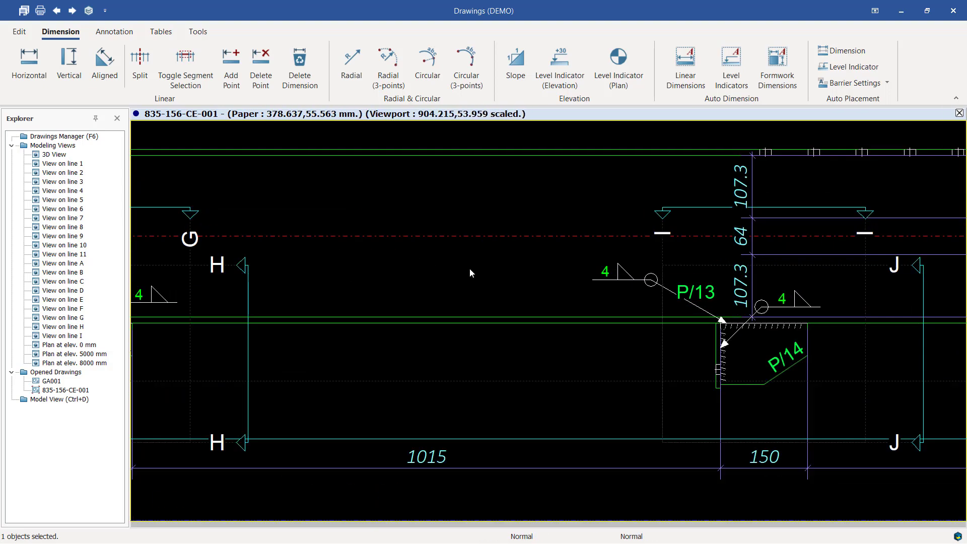
- Examine the H, I and J section marks around the P/13 and P/14 cleat beside the 1015 mm spacing
{"action": "scroll", "coordinate": [802, 268], "scroll_direction": "down", "scroll_amount": 2}
{"action": "scroll", "coordinate": [802, 268], "scroll_direction": "up", "scroll_amount": 3}
{"action": "scroll", "coordinate": [720, 290], "scroll_direction": "down", "scroll_amount": 3}
{"action": "scroll", "coordinate": [661, 275], "scroll_direction": "up", "scroll_amount": 4}
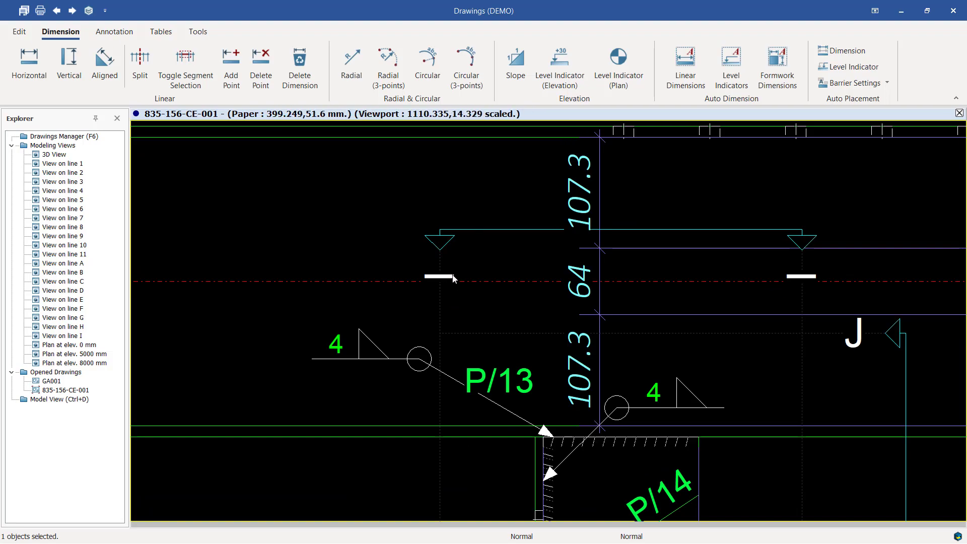
{"action": "scroll", "coordinate": [519, 250], "scroll_direction": "down", "scroll_amount": 5}
{"action": "scroll", "coordinate": [404, 267], "scroll_direction": "down", "scroll_amount": 4}
- Examine plate details P/6, P/81, P/13 and P/83 and the neighbouring section F - F
{"action": "scroll", "coordinate": [736, 398], "scroll_direction": "up", "scroll_amount": 5}
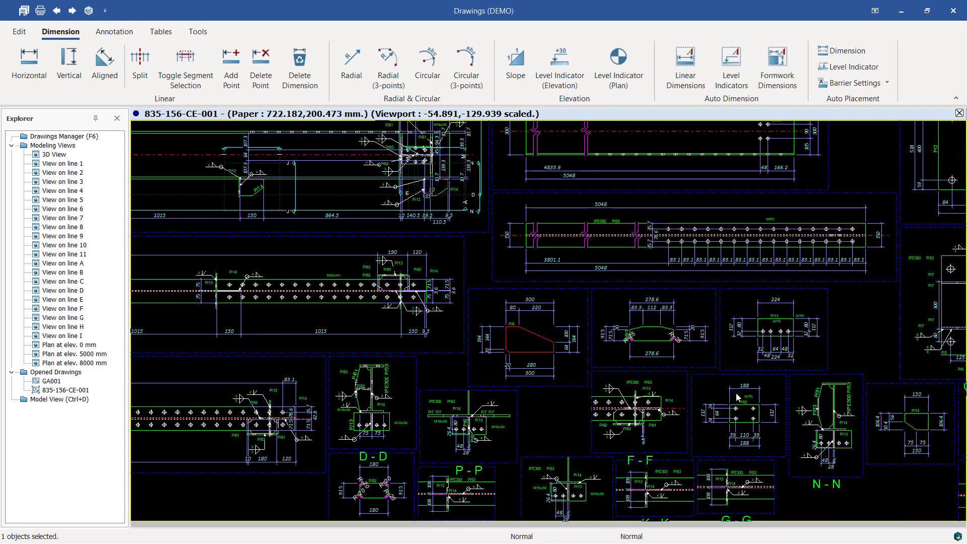
{"action": "scroll", "coordinate": [612, 346], "scroll_direction": "up", "scroll_amount": 1}
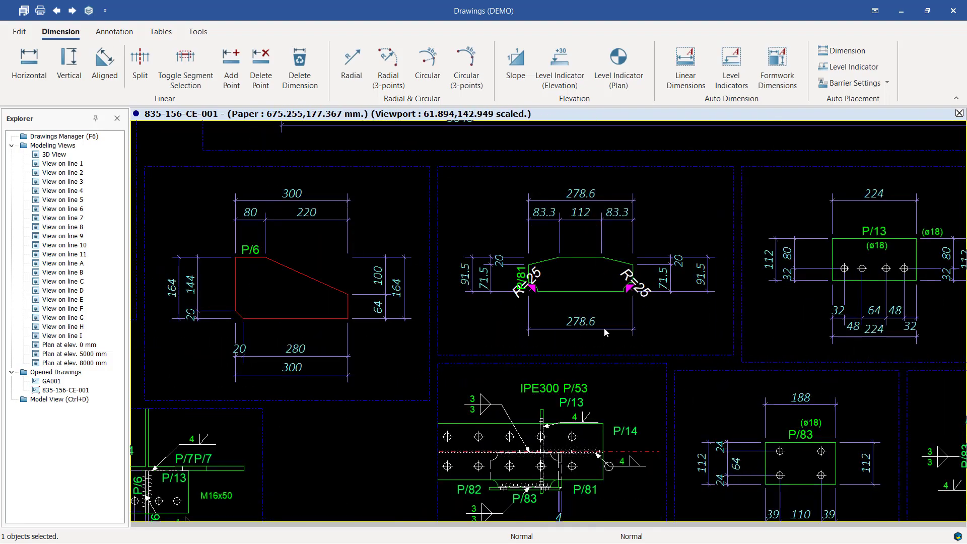
{"action": "scroll", "coordinate": [602, 309], "scroll_direction": "down", "scroll_amount": 4}
{"action": "scroll", "coordinate": [656, 414], "scroll_direction": "up", "scroll_amount": 5}
{"action": "scroll", "coordinate": [657, 414], "scroll_direction": "down", "scroll_amount": 5}
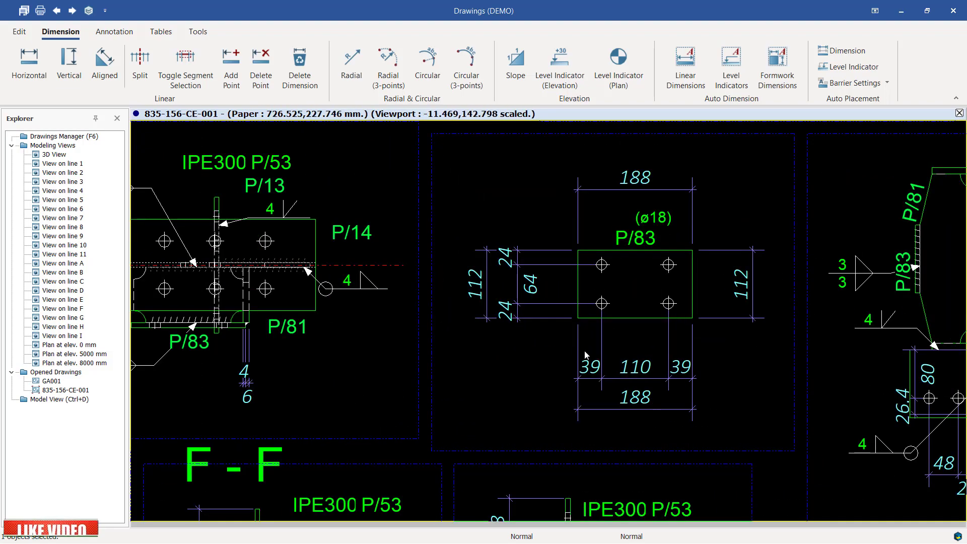
{"action": "scroll", "coordinate": [608, 437], "scroll_direction": "up", "scroll_amount": 4}
{"action": "scroll", "coordinate": [675, 391], "scroll_direction": "down", "scroll_amount": 3}
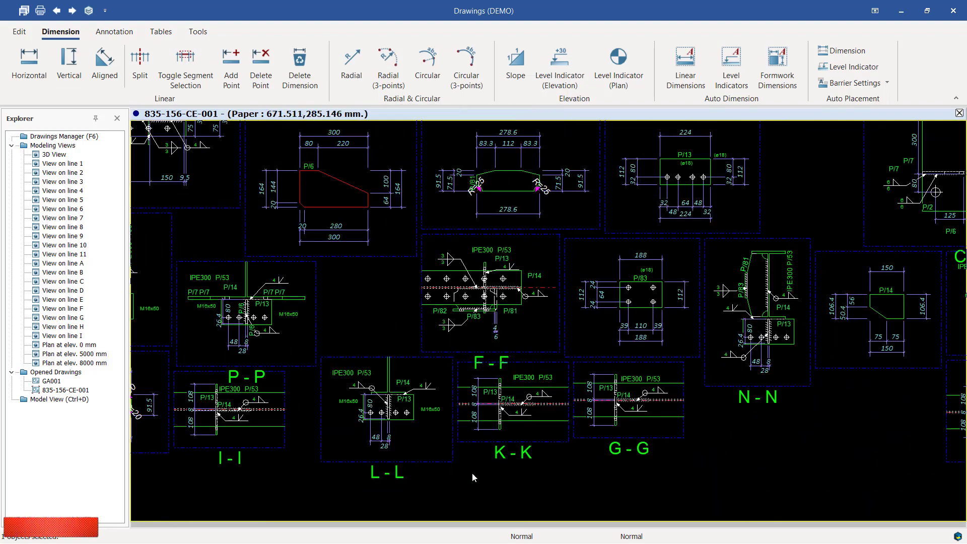
- Examine sections P - P, I - I, L - L and K - K, and review the overall sheet layout
{"action": "scroll", "coordinate": [229, 467], "scroll_direction": "up", "scroll_amount": 3}
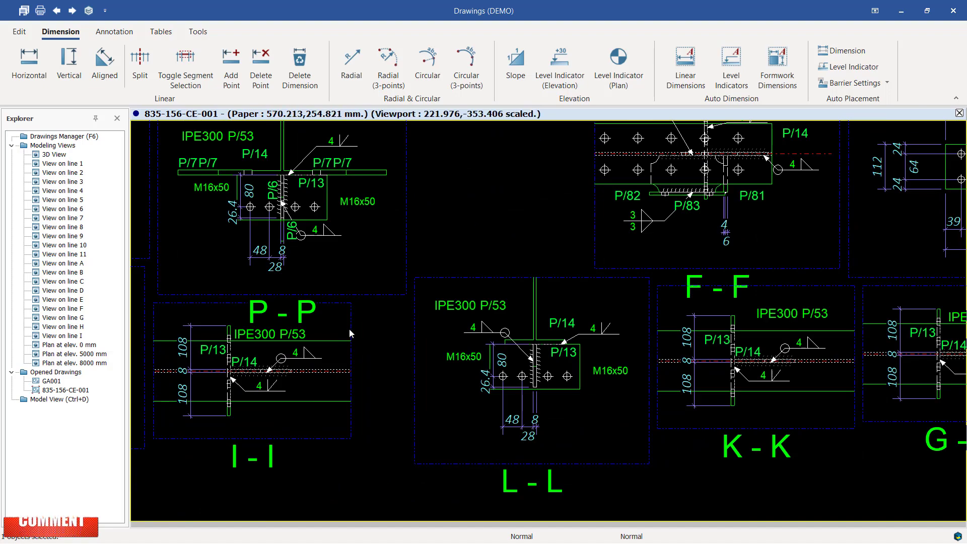
{"action": "left_click", "coordinate": [293, 437]}
{"action": "scroll", "coordinate": [668, 369], "scroll_direction": "down", "scroll_amount": 5}
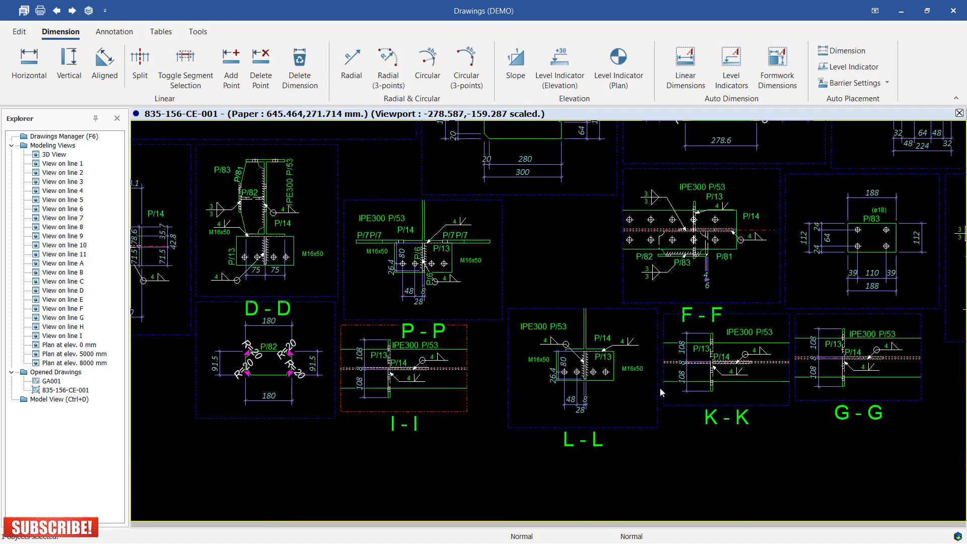
{"action": "scroll", "coordinate": [769, 416], "scroll_direction": "down", "scroll_amount": 4}
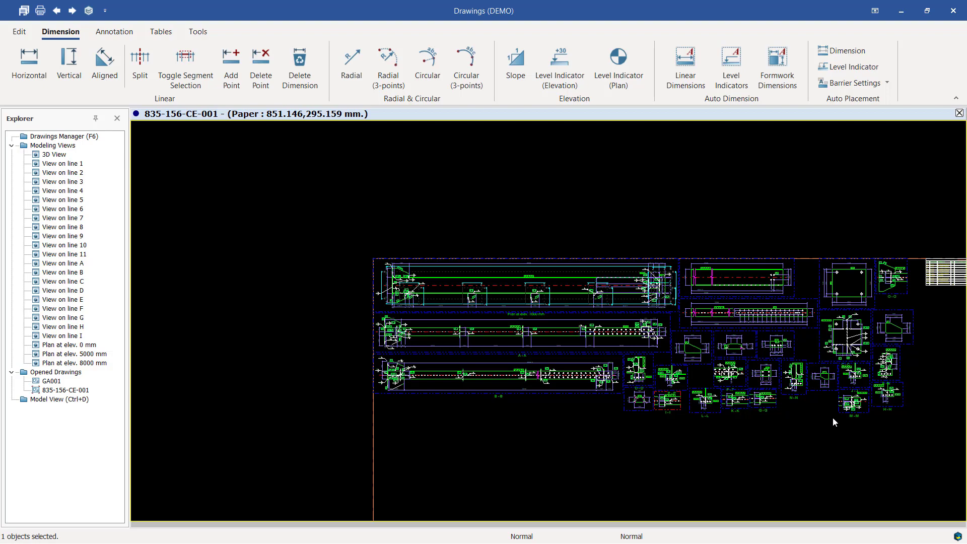
{"action": "scroll", "coordinate": [500, 361], "scroll_direction": "up", "scroll_amount": 6}
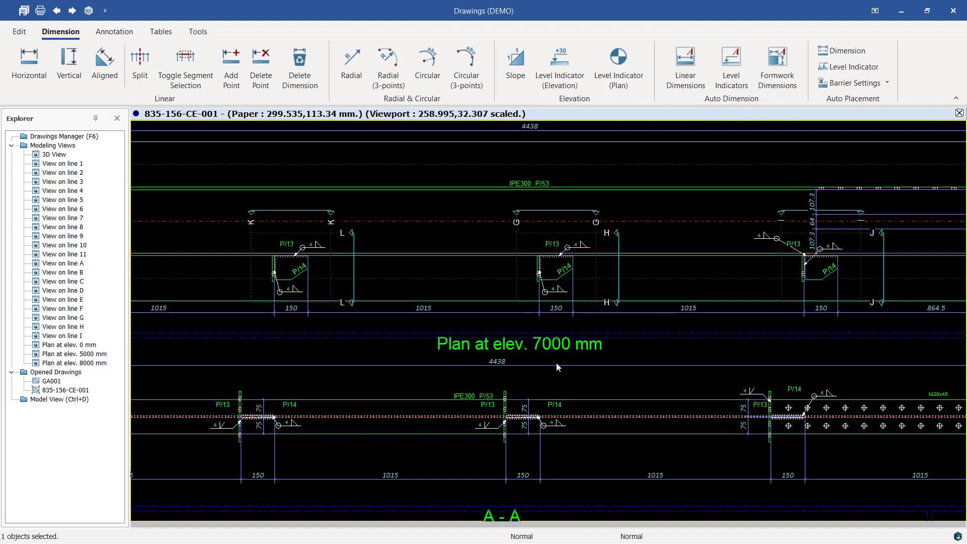
{"action": "scroll", "coordinate": [398, 276], "scroll_direction": "down", "scroll_amount": 4}
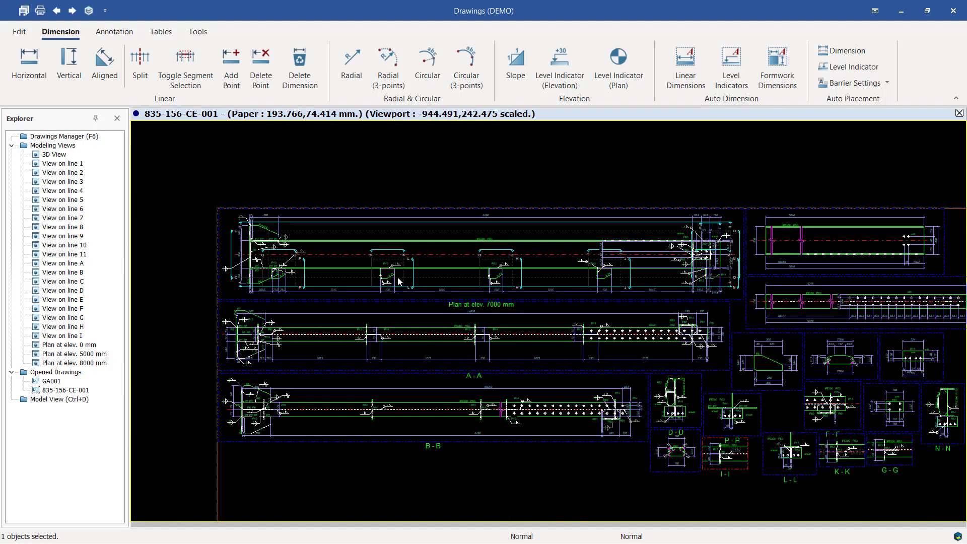
{"action": "scroll", "coordinate": [398, 280], "scroll_direction": "up", "scroll_amount": 1}
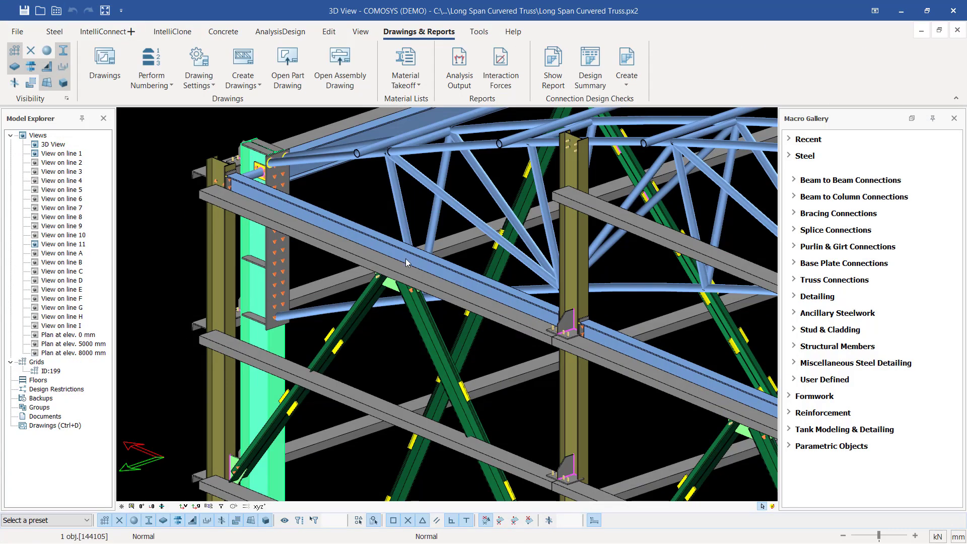
- Create an assembly drawing of the green diagonal brace below the blue beam in the 3D model
{"action": "scroll", "coordinate": [406, 262], "scroll_direction": "down", "scroll_amount": 10}
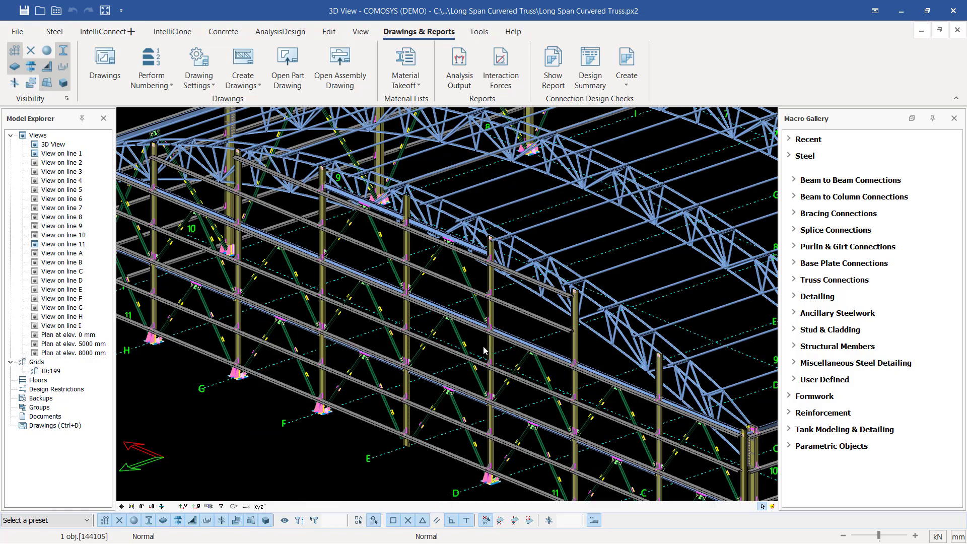
{"action": "scroll", "coordinate": [435, 320], "scroll_direction": "up", "scroll_amount": 8}
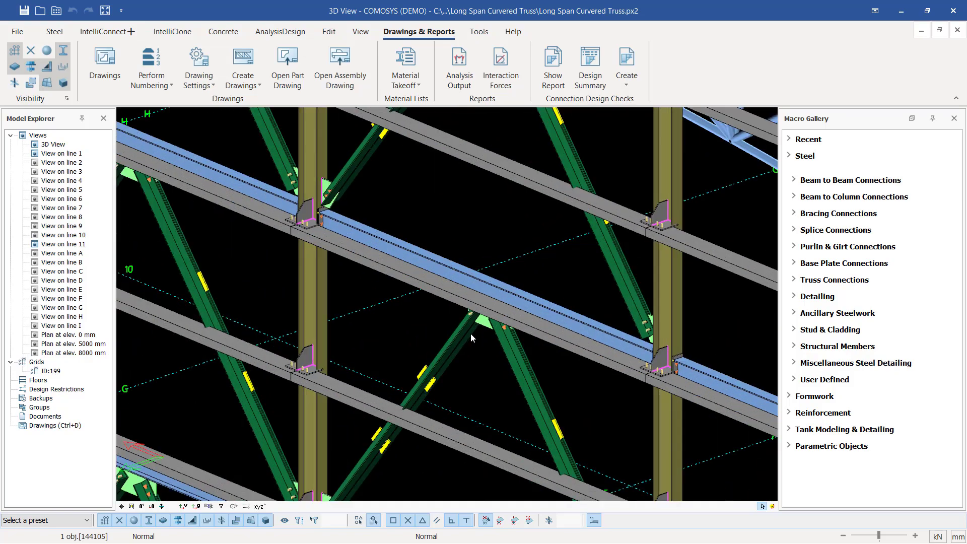
{"action": "scroll", "coordinate": [537, 236], "scroll_direction": "down", "scroll_amount": 6}
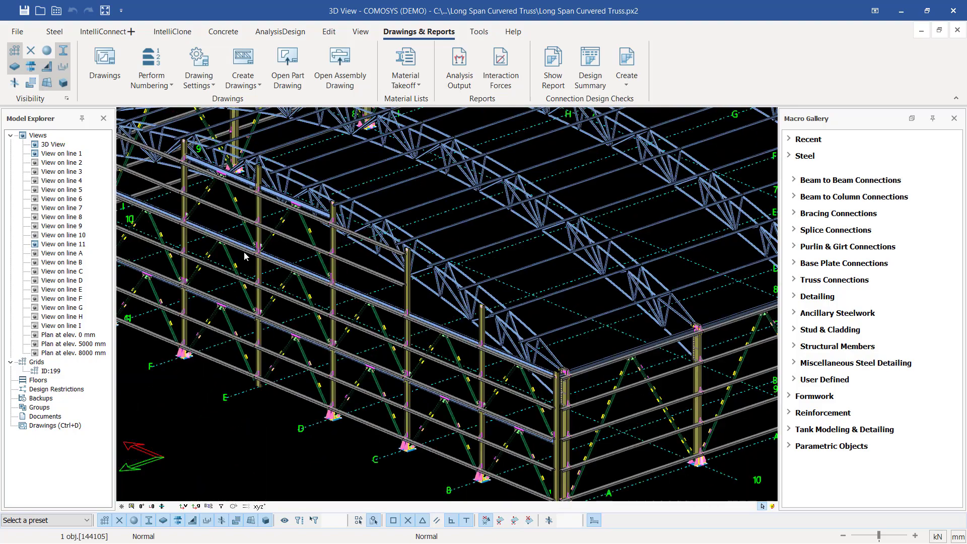
{"action": "scroll", "coordinate": [536, 235], "scroll_direction": "up", "scroll_amount": 6}
{"action": "scroll", "coordinate": [536, 236], "scroll_direction": "up", "scroll_amount": 5}
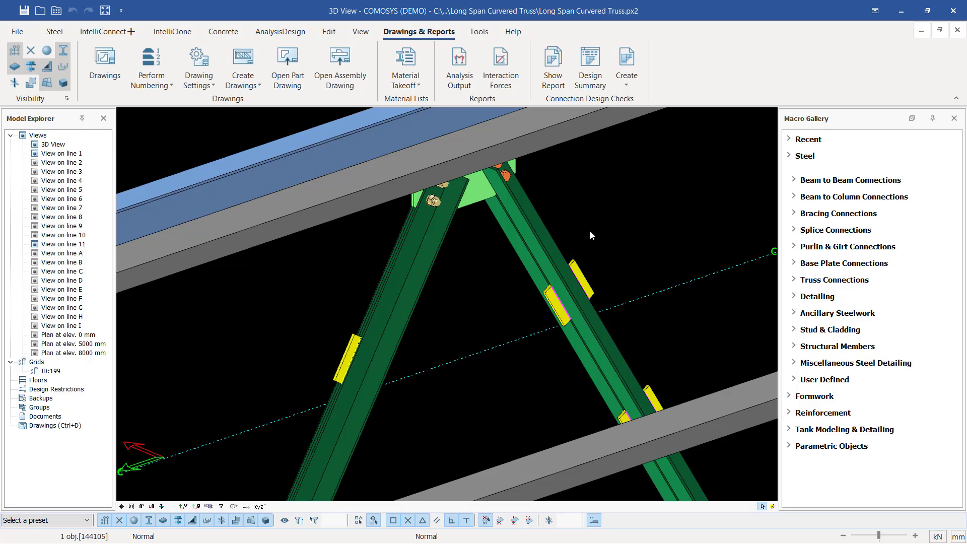
{"action": "left_click", "coordinate": [530, 232]}
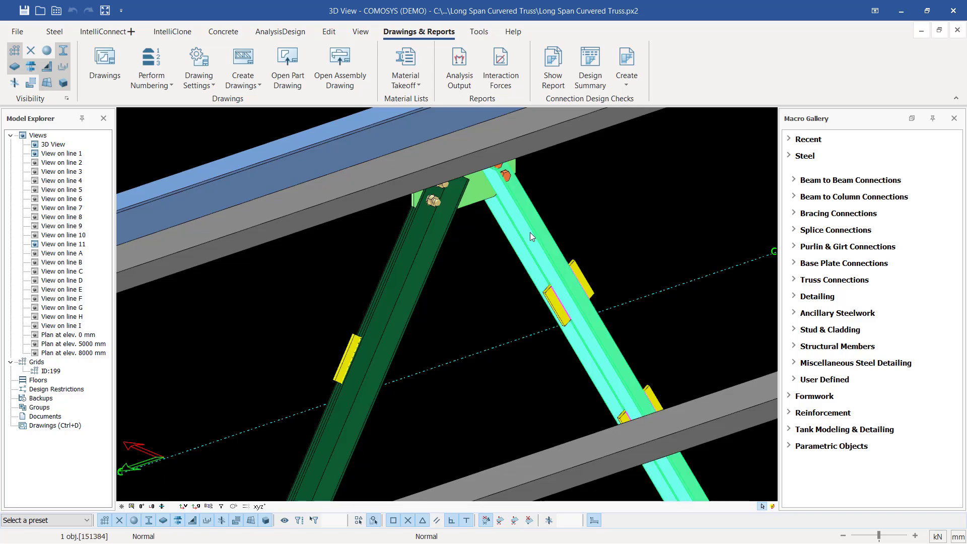
{"action": "right_click", "coordinate": [530, 231]}
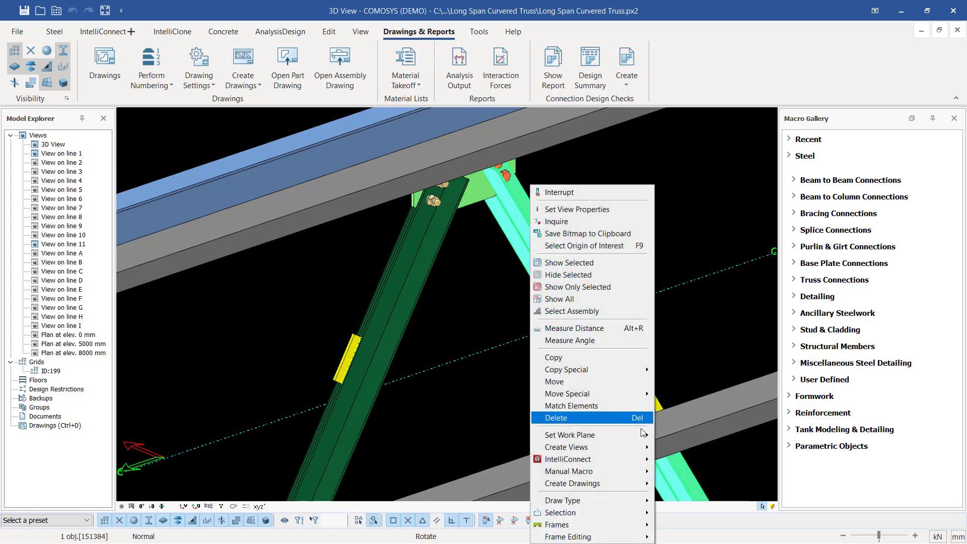
{"action": "mouse_move", "coordinate": [594, 483]}
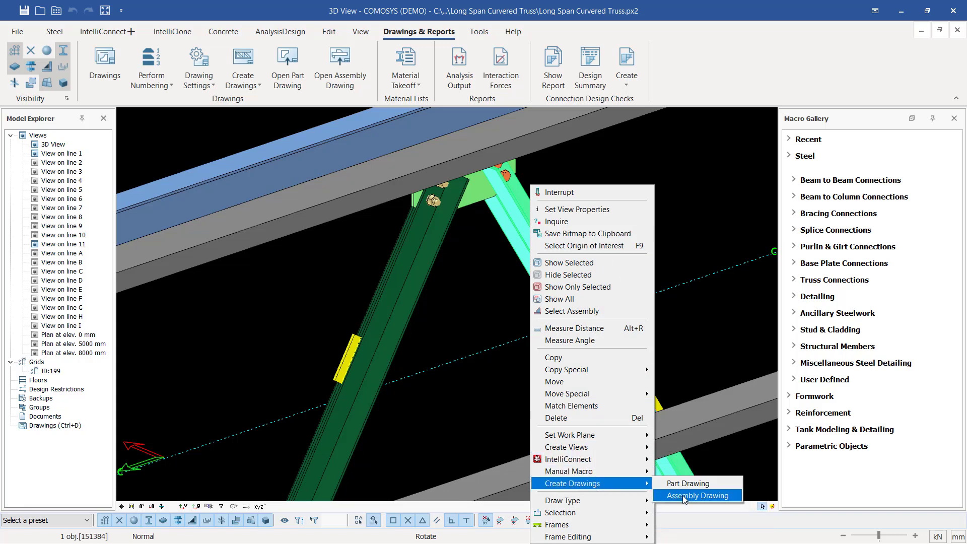
{"action": "left_click", "coordinate": [684, 496]}
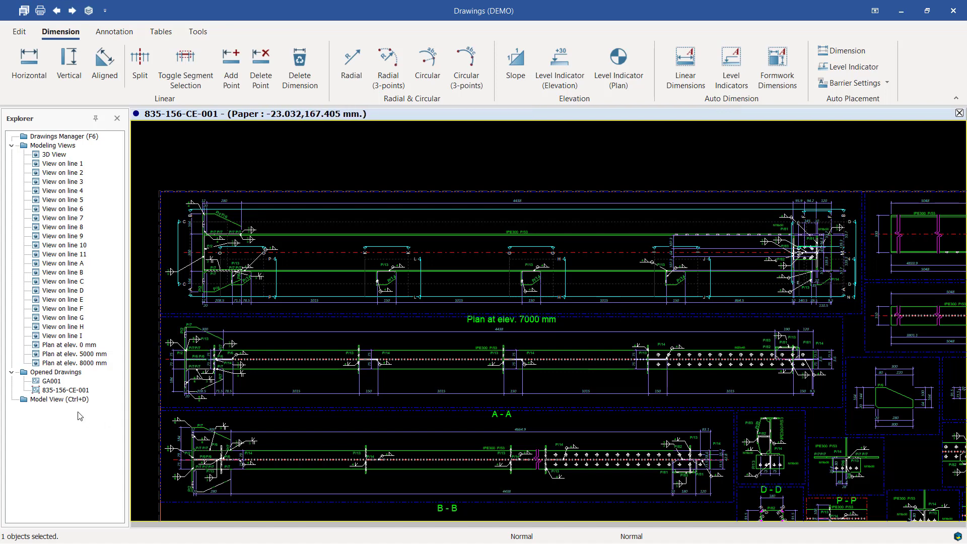
- Open drawing 835-156-CE-002 from the Drawings Manager and close the manager
{"action": "double_click", "coordinate": [81, 137]}
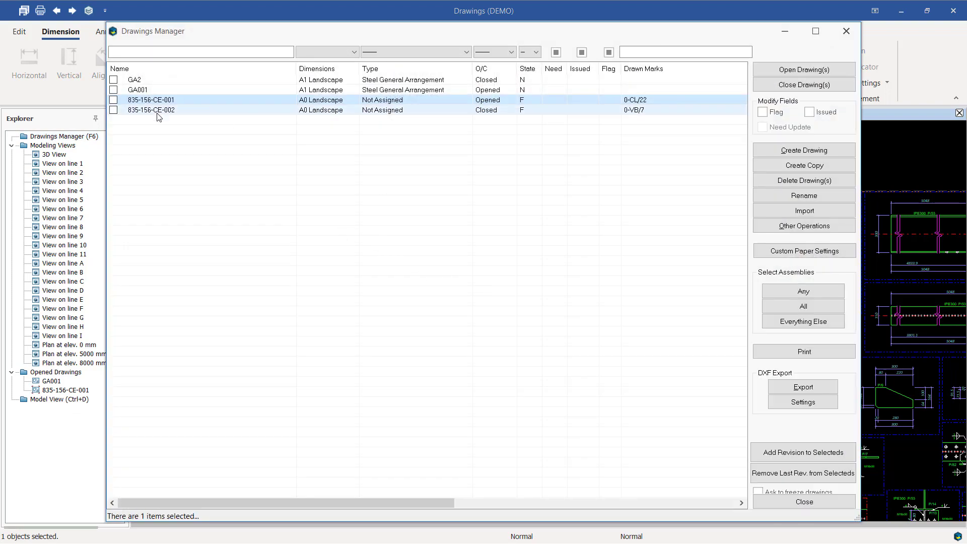
{"action": "double_click", "coordinate": [156, 111]}
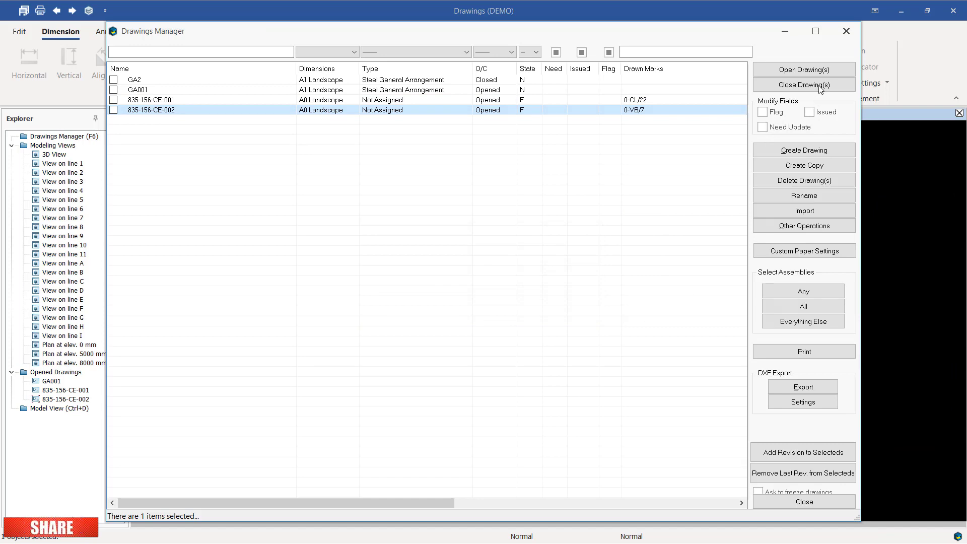
{"action": "left_click", "coordinate": [846, 31]}
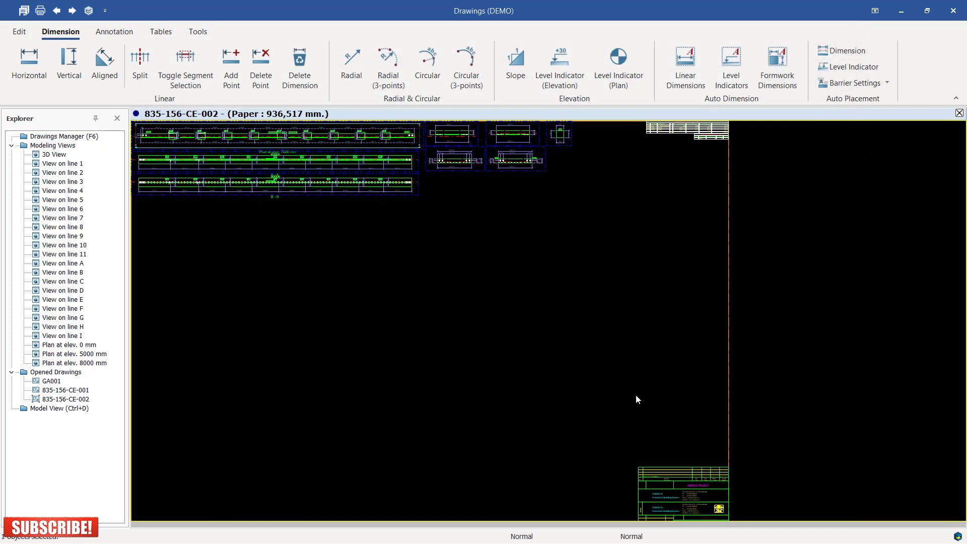
- Examine the brace's "Plan at elev. 7000 mm" and sections A - A and B - B, including part marks, welds and dimensions
{"action": "scroll", "coordinate": [634, 394], "scroll_direction": "down", "scroll_amount": 2}
{"action": "scroll", "coordinate": [401, 249], "scroll_direction": "up", "scroll_amount": 6}
{"action": "scroll", "coordinate": [406, 261], "scroll_direction": "down", "scroll_amount": 5}
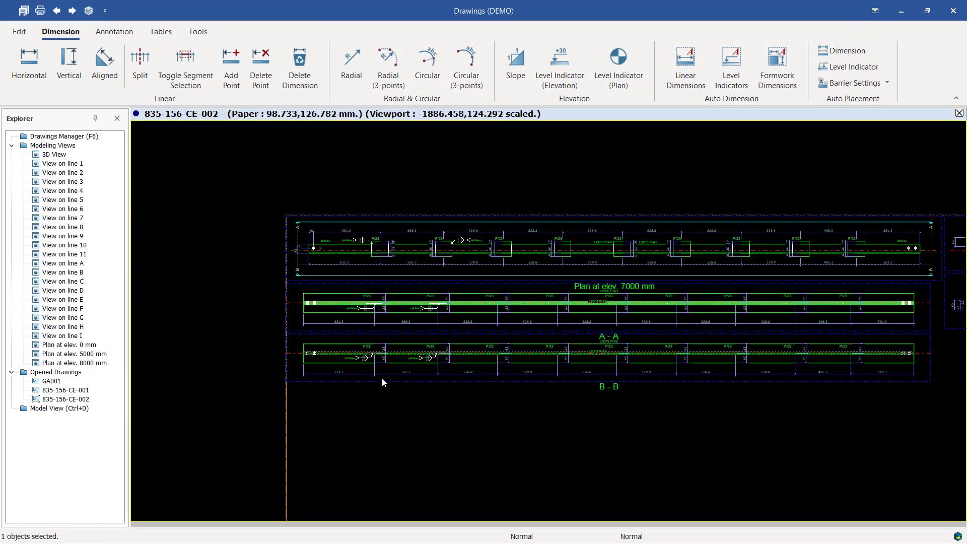
{"action": "scroll", "coordinate": [328, 376], "scroll_direction": "up", "scroll_amount": 6}
{"action": "scroll", "coordinate": [330, 373], "scroll_direction": "down", "scroll_amount": 6}
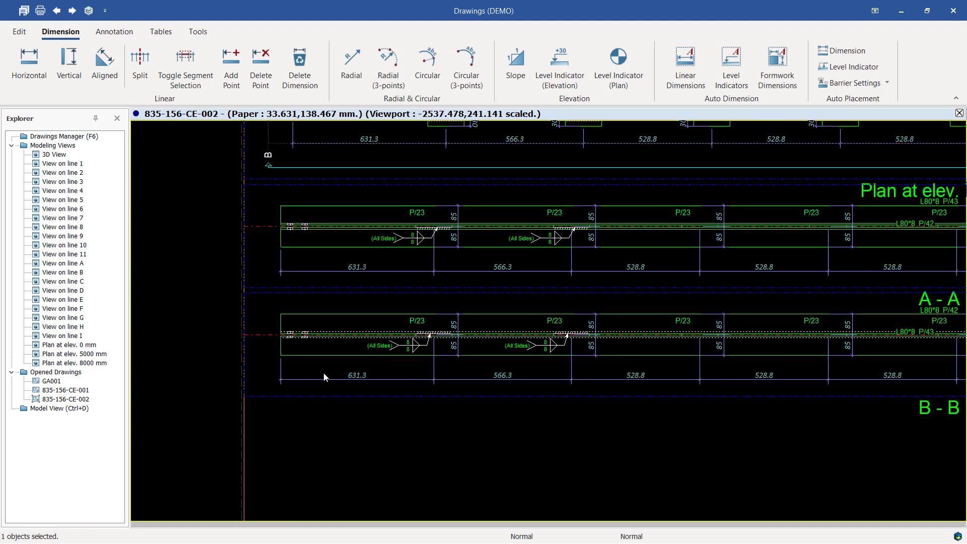
{"action": "scroll", "coordinate": [890, 285], "scroll_direction": "up", "scroll_amount": 2}
{"action": "scroll", "coordinate": [904, 286], "scroll_direction": "up", "scroll_amount": 3}
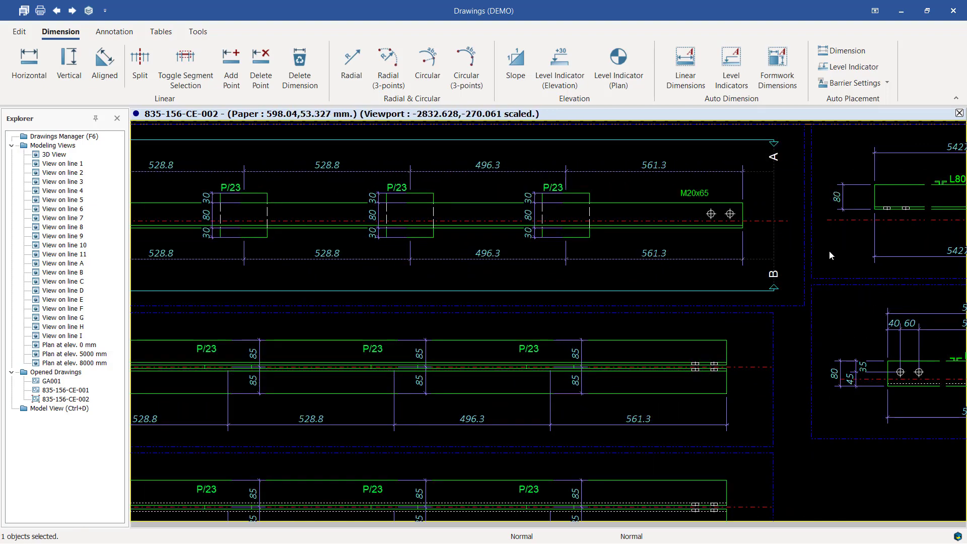
{"action": "scroll", "coordinate": [458, 267], "scroll_direction": "down", "scroll_amount": 3}
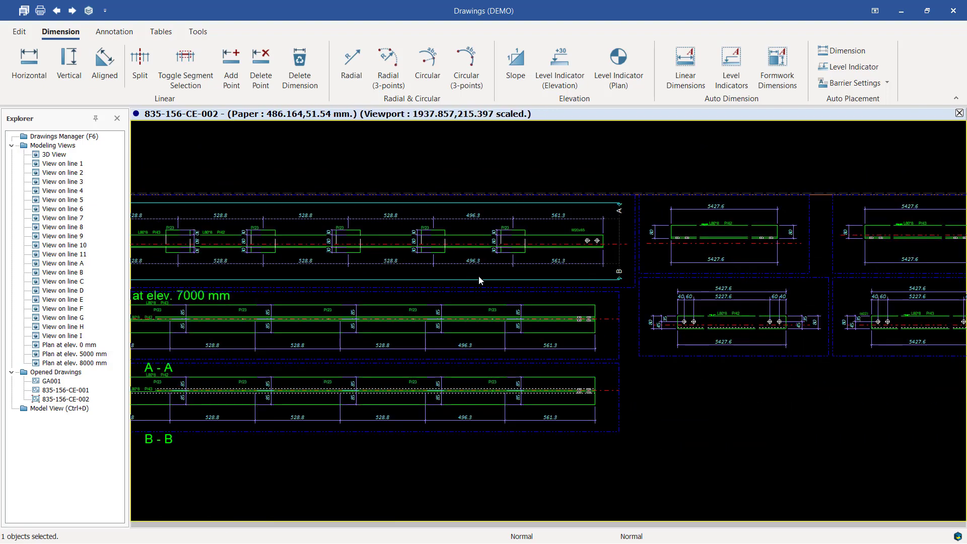
{"action": "scroll", "coordinate": [311, 319], "scroll_direction": "down", "scroll_amount": 1}
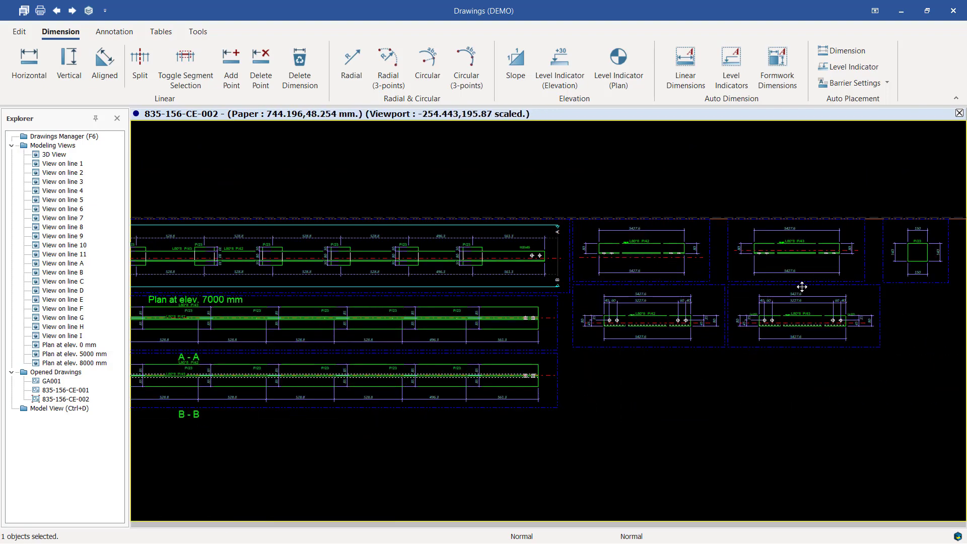
- Enable Create Symbol for the collapsed P/42 Front viewport to add break symbols
{"action": "scroll", "coordinate": [813, 287], "scroll_direction": "up", "scroll_amount": 1}
{"action": "scroll", "coordinate": [696, 259], "scroll_direction": "up", "scroll_amount": 4}
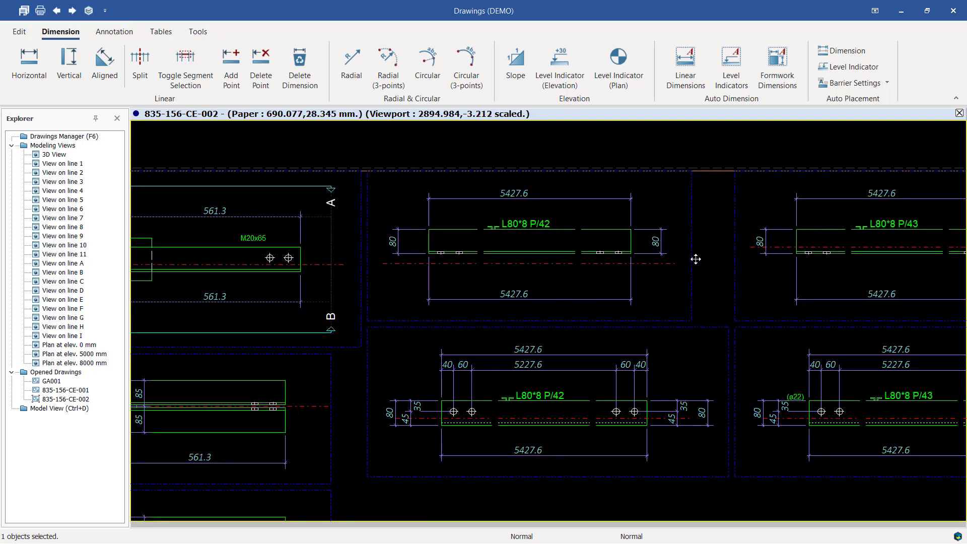
{"action": "double_click", "coordinate": [693, 252]}
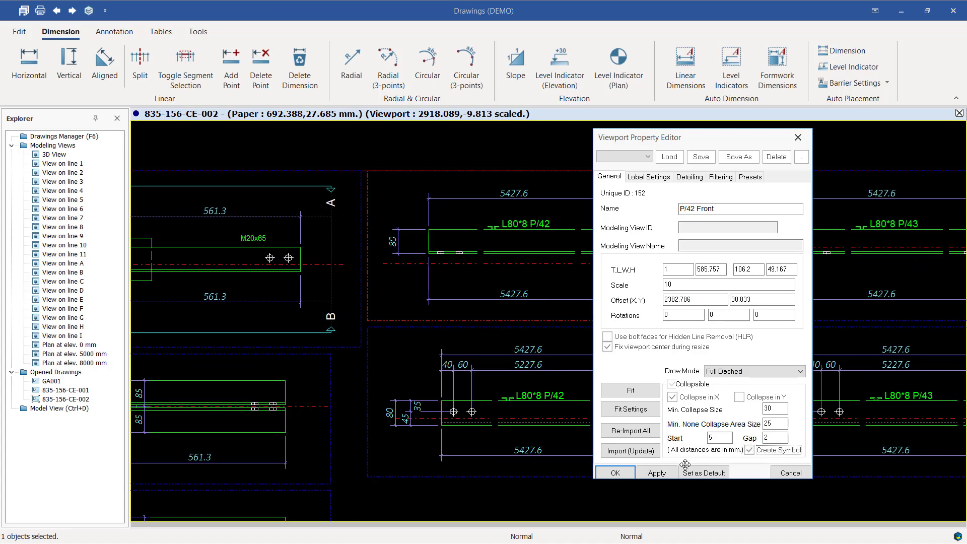
{"action": "left_click", "coordinate": [615, 472]}
- Enable Create Symbol for the collapsed P/42 Bottom viewport
{"action": "scroll", "coordinate": [503, 393], "scroll_direction": "up", "scroll_amount": 3}
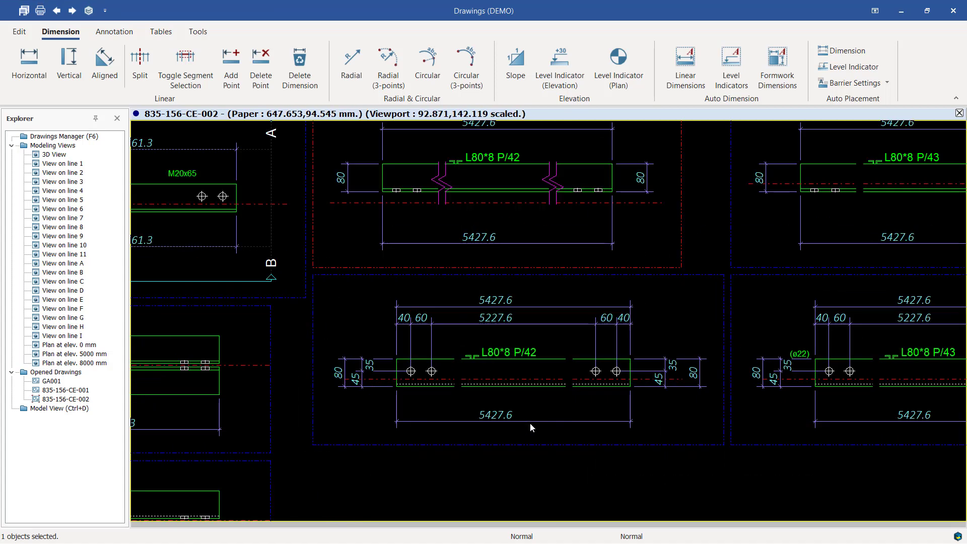
{"action": "scroll", "coordinate": [533, 424], "scroll_direction": "up", "scroll_amount": 3}
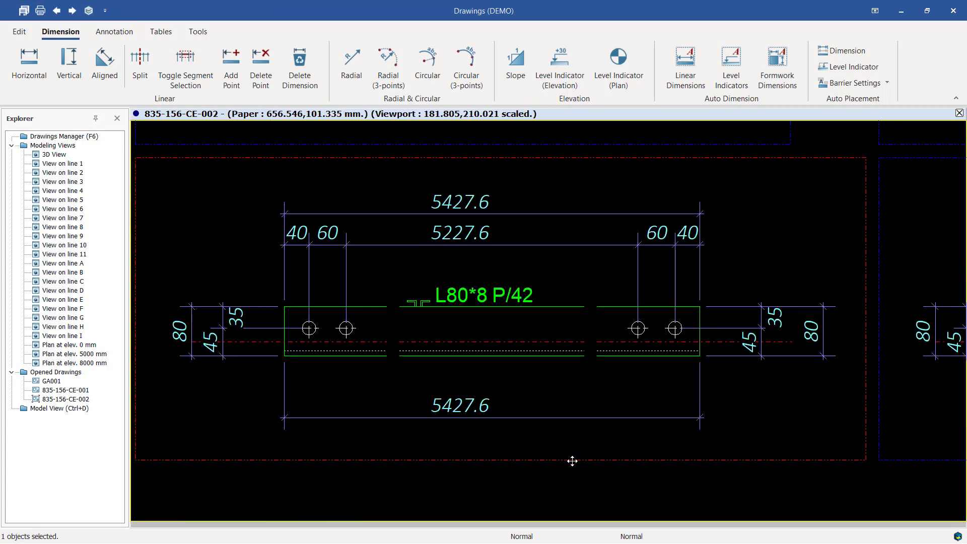
{"action": "double_click", "coordinate": [572, 461]}
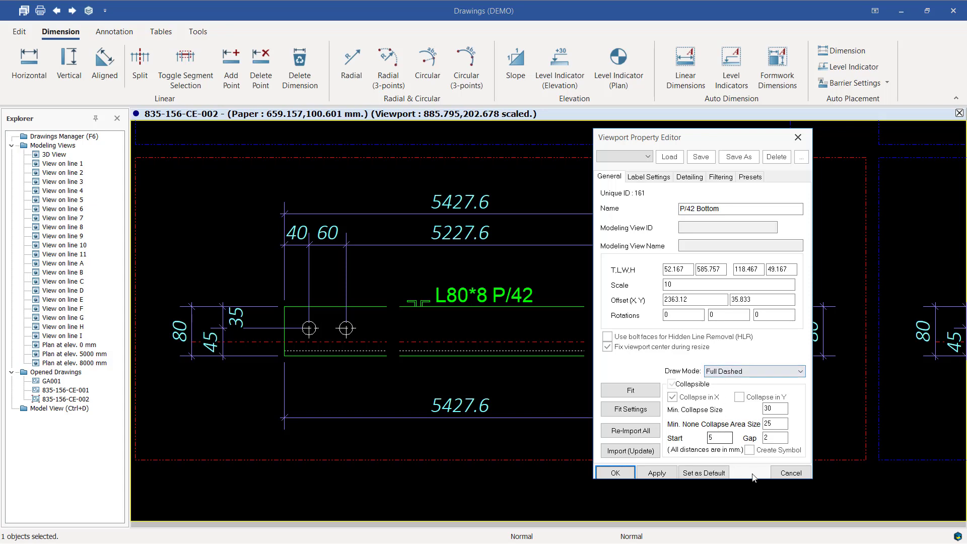
{"action": "left_click", "coordinate": [615, 472]}
- Turn on break symbols for the collapsed P/43 Bottom viewport with Create Symbol
{"action": "scroll", "coordinate": [272, 282], "scroll_direction": "down", "scroll_amount": 3}
{"action": "scroll", "coordinate": [562, 275], "scroll_direction": "up", "scroll_amount": 4}
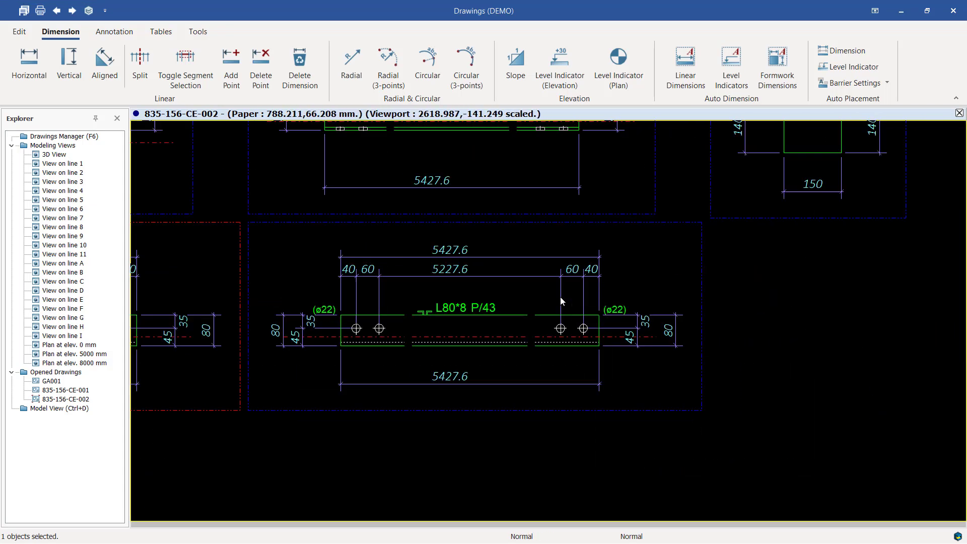
{"action": "double_click", "coordinate": [563, 409]}
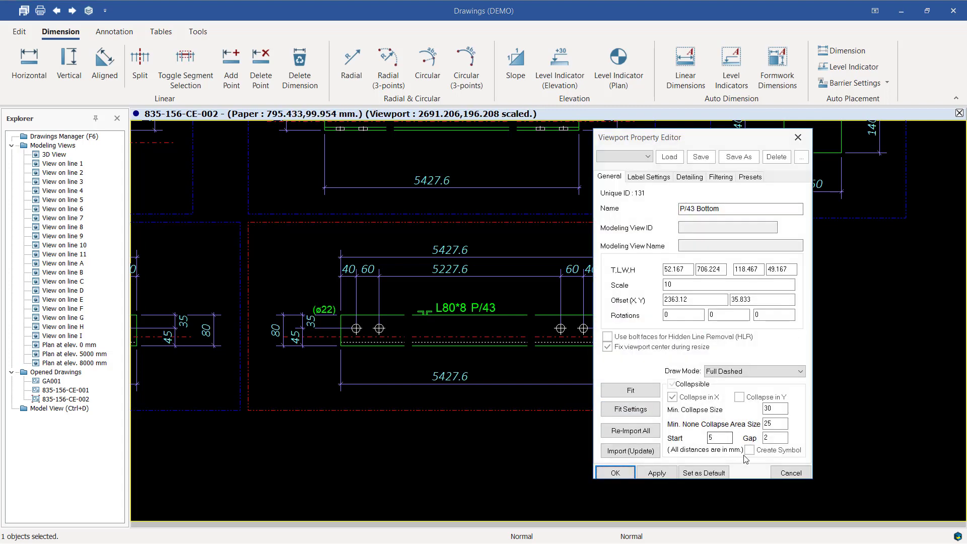
{"action": "left_click", "coordinate": [608, 470]}
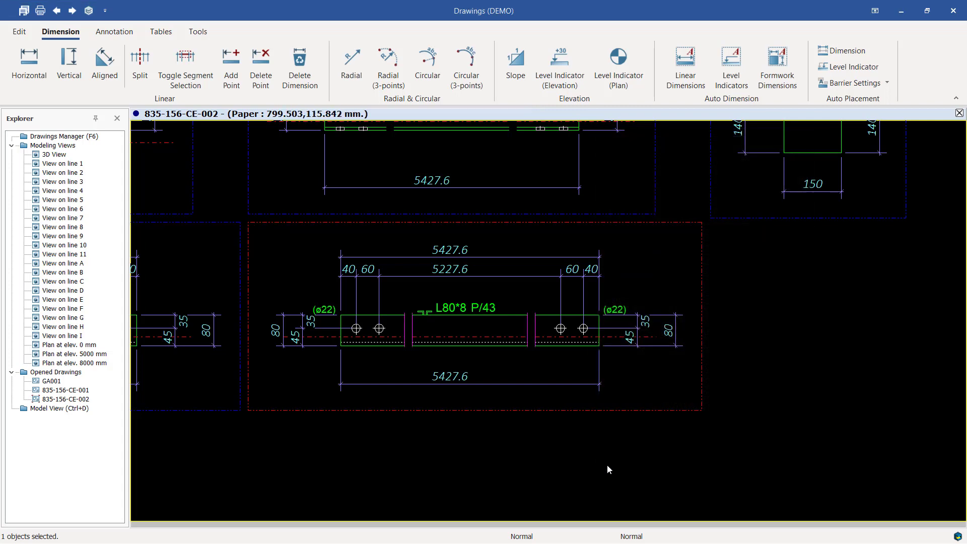
- Enable Create Symbol for the collapsed P/43 Front viewport to add its break symbols
{"action": "scroll", "coordinate": [608, 470], "scroll_direction": "down", "scroll_amount": 3}
{"action": "scroll", "coordinate": [655, 374], "scroll_direction": "up", "scroll_amount": 4}
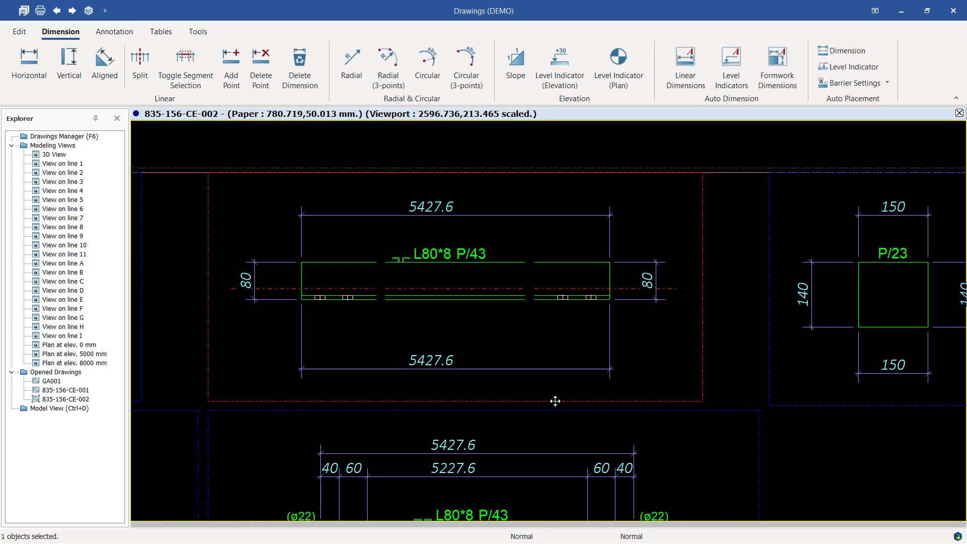
{"action": "double_click", "coordinate": [555, 401]}
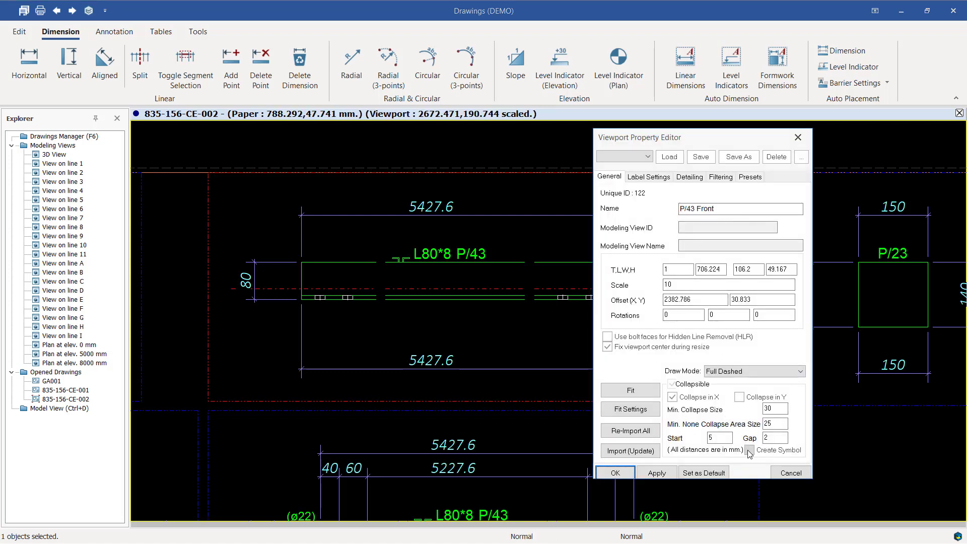
{"action": "left_click", "coordinate": [615, 473]}
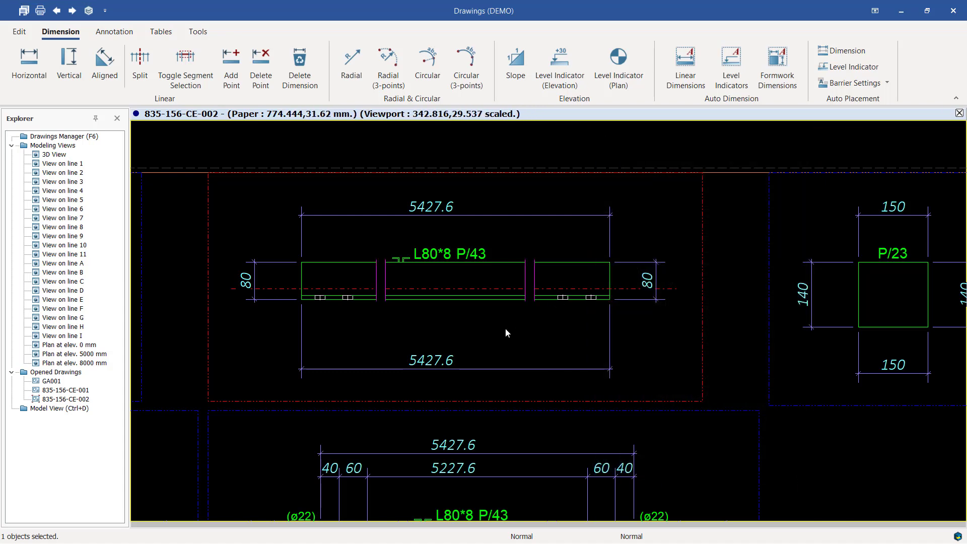
- Examine the VB/7 Material List and Bolt List, including part names, quantities, net lengths, surface areas and weights
{"action": "scroll", "coordinate": [712, 322], "scroll_direction": "down", "scroll_amount": 5}
{"action": "scroll", "coordinate": [356, 341], "scroll_direction": "down", "scroll_amount": 2}
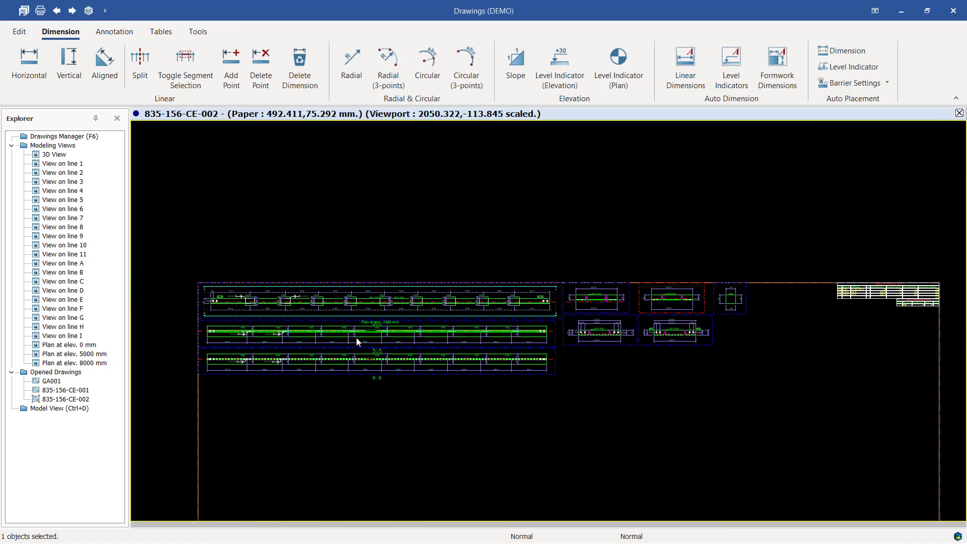
{"action": "scroll", "coordinate": [317, 335], "scroll_direction": "up", "scroll_amount": 2}
{"action": "scroll", "coordinate": [273, 337], "scroll_direction": "down", "scroll_amount": 3}
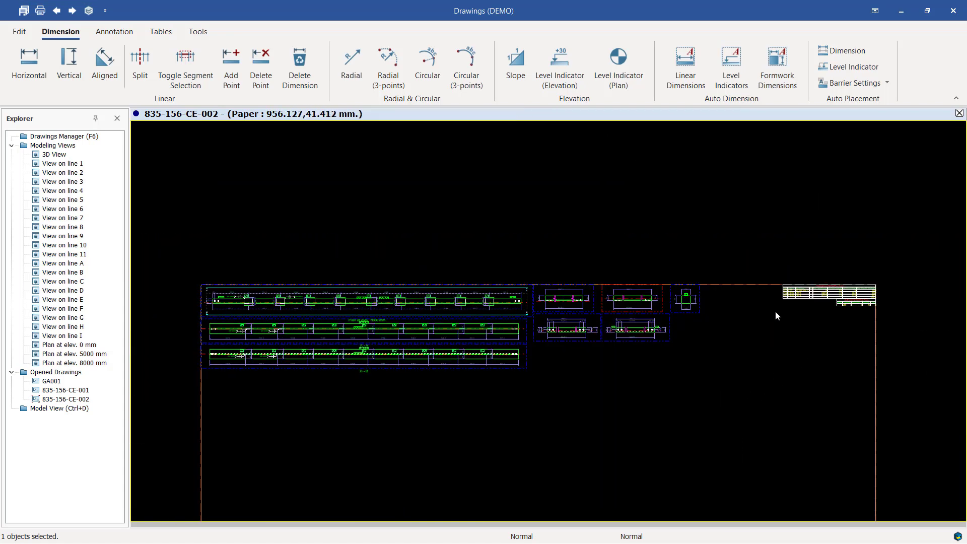
{"action": "scroll", "coordinate": [910, 276], "scroll_direction": "up", "scroll_amount": 4}
{"action": "scroll", "coordinate": [426, 300], "scroll_direction": "down", "scroll_amount": 2}
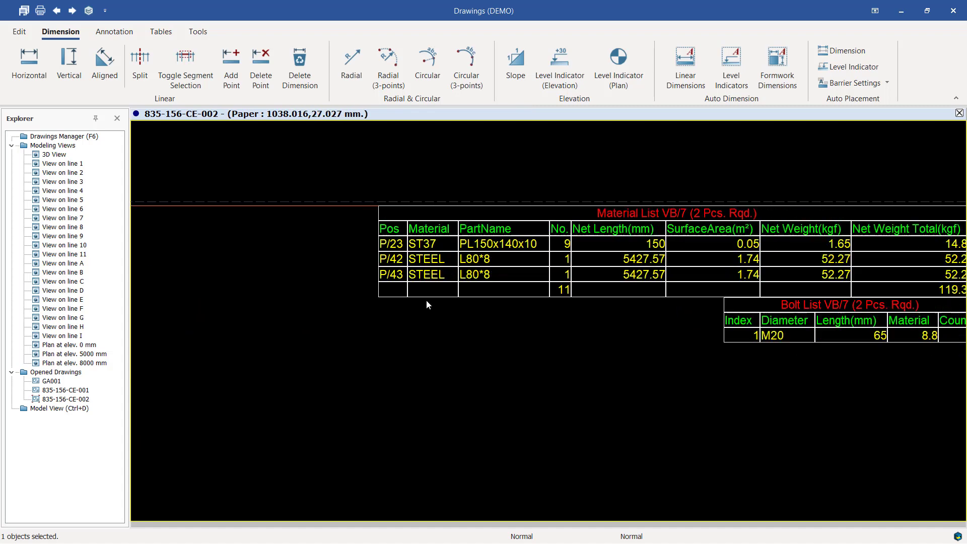
{"action": "scroll", "coordinate": [503, 255], "scroll_direction": "up", "scroll_amount": 3}
{"action": "scroll", "coordinate": [481, 276], "scroll_direction": "down", "scroll_amount": 2}
{"action": "scroll", "coordinate": [340, 268], "scroll_direction": "up", "scroll_amount": 2}
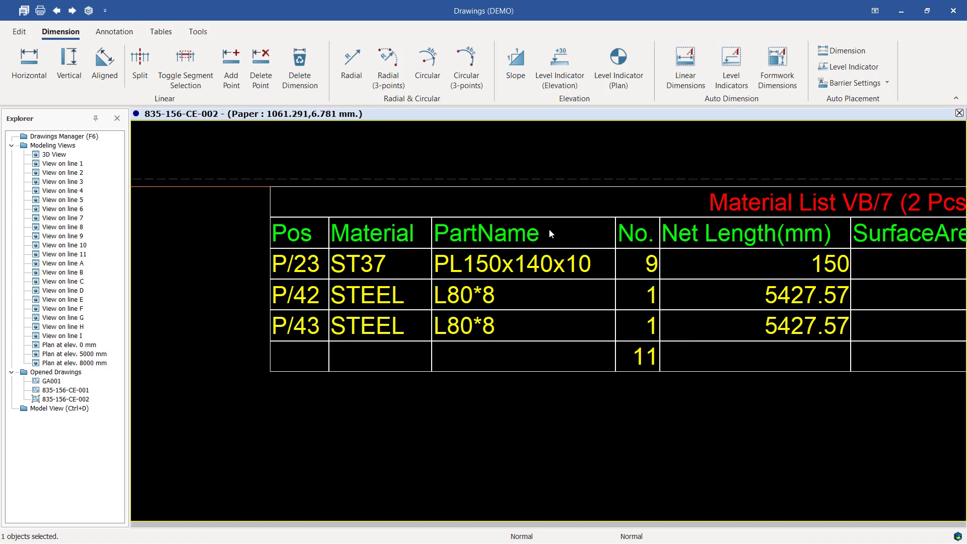
{"action": "scroll", "coordinate": [376, 333], "scroll_direction": "down", "scroll_amount": 2}
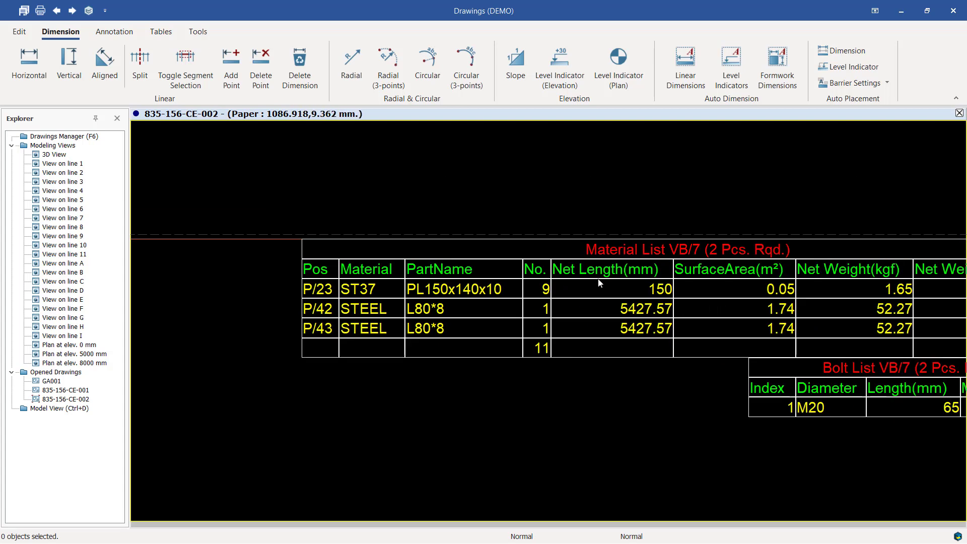
{"action": "scroll", "coordinate": [599, 283], "scroll_direction": "up", "scroll_amount": 1}
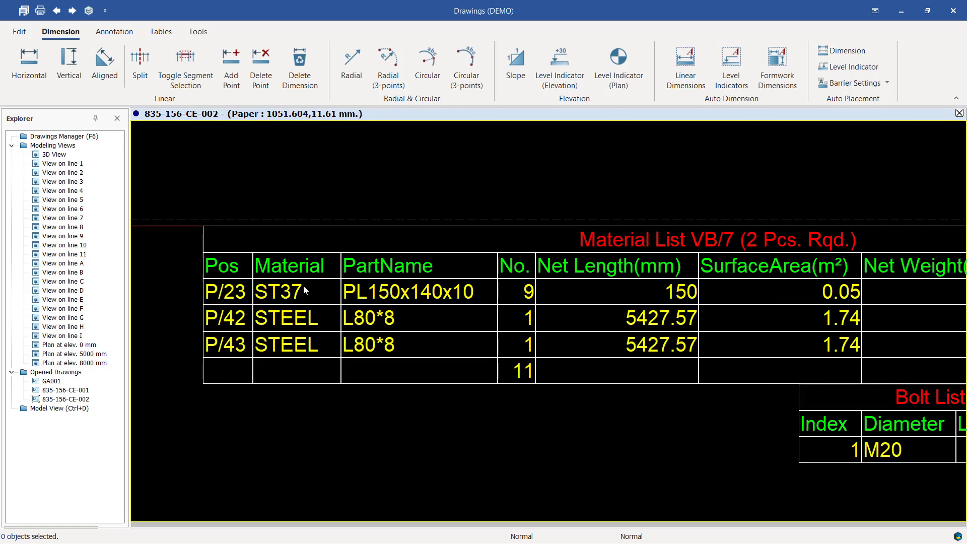
{"action": "scroll", "coordinate": [313, 286], "scroll_direction": "down", "scroll_amount": 3}
{"action": "scroll", "coordinate": [729, 372], "scroll_direction": "up", "scroll_amount": 3}
{"action": "scroll", "coordinate": [786, 351], "scroll_direction": "down", "scroll_amount": 3}
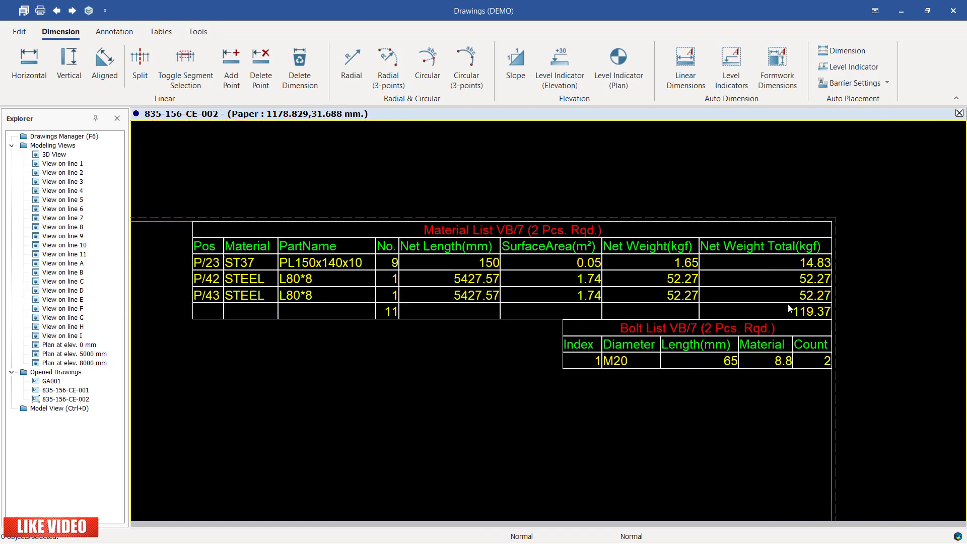
- Review the whole brace sheet and inspect its title block
{"action": "scroll", "coordinate": [788, 307], "scroll_direction": "down", "scroll_amount": 6}
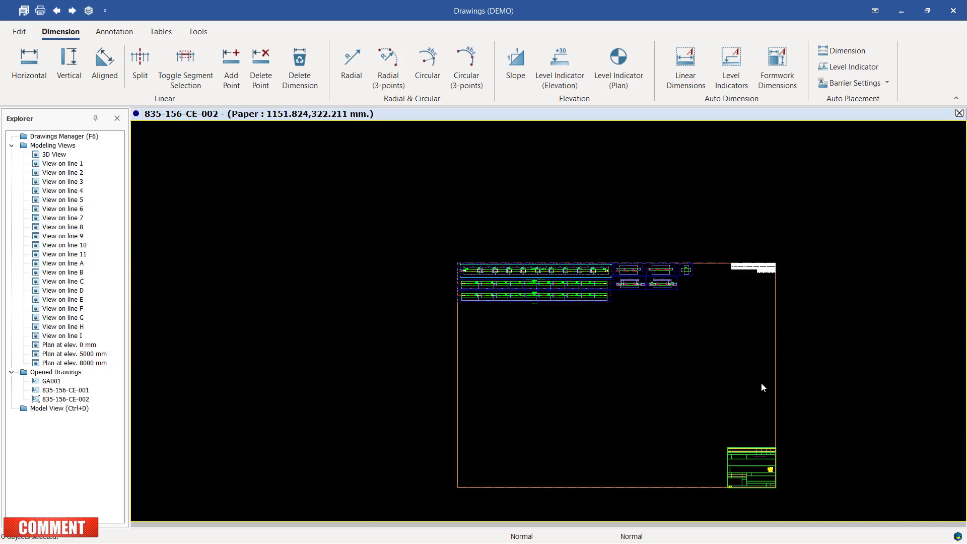
{"action": "scroll", "coordinate": [758, 474], "scroll_direction": "up", "scroll_amount": 5}
{"action": "scroll", "coordinate": [749, 447], "scroll_direction": "down", "scroll_amount": 5}
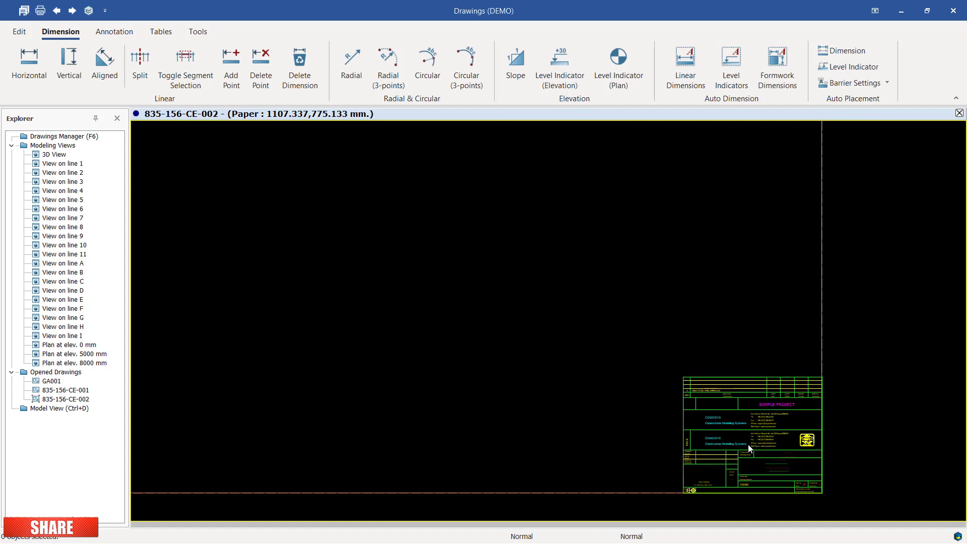
{"action": "scroll", "coordinate": [508, 283], "scroll_direction": "up", "scroll_amount": 3}
{"action": "scroll", "coordinate": [509, 283], "scroll_direction": "up", "scroll_amount": 4}
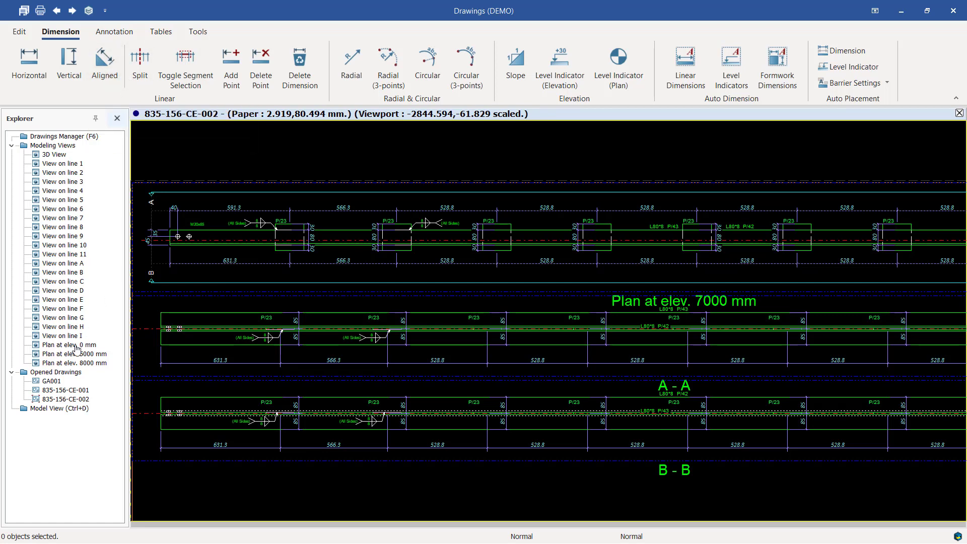
- Switch to the 3D model and create an assembly drawing of a horizontal side girt crossing the diagonal brace between grid lines 9 and 10
{"action": "left_click", "coordinate": [84, 408]}
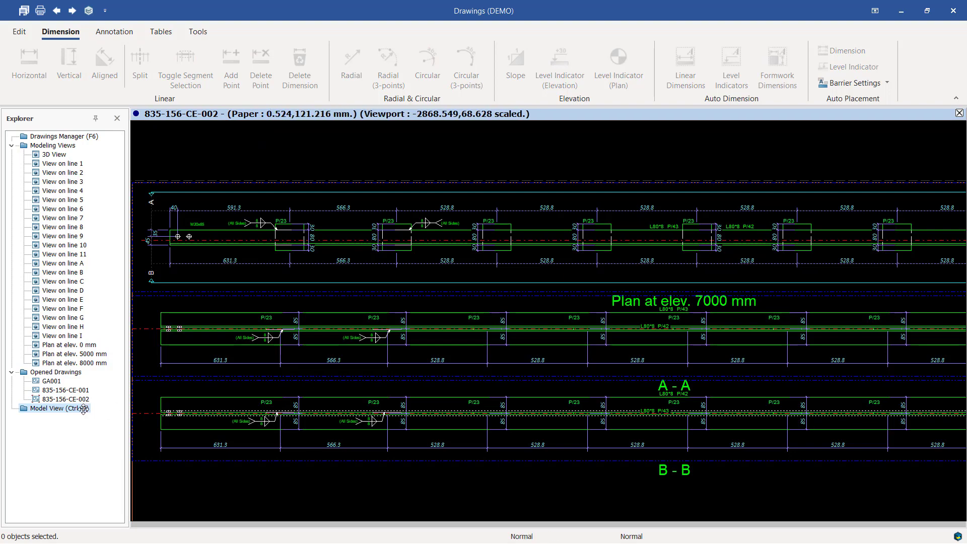
{"action": "left_click", "coordinate": [88, 10]}
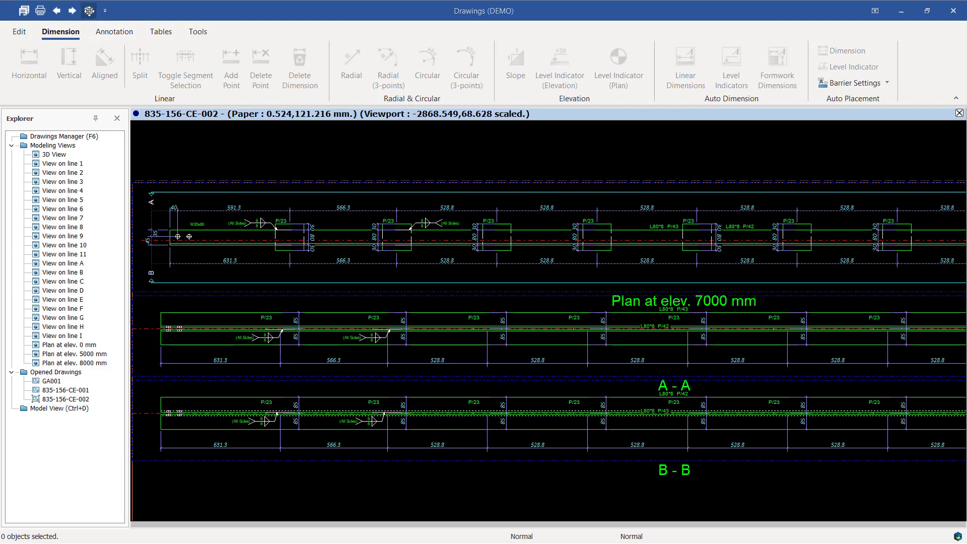
{"action": "scroll", "coordinate": [384, 233], "scroll_direction": "down", "scroll_amount": 4}
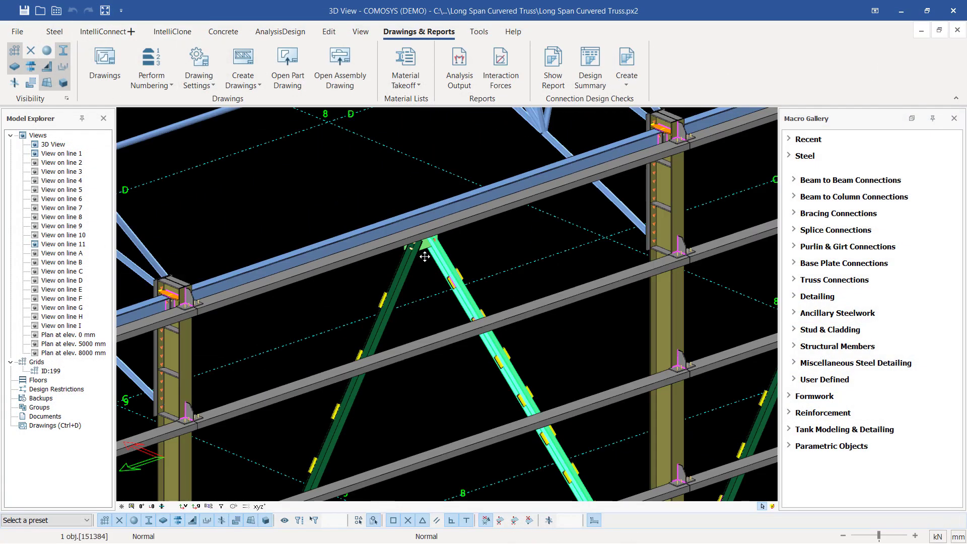
{"action": "scroll", "coordinate": [457, 245], "scroll_direction": "down", "scroll_amount": 2}
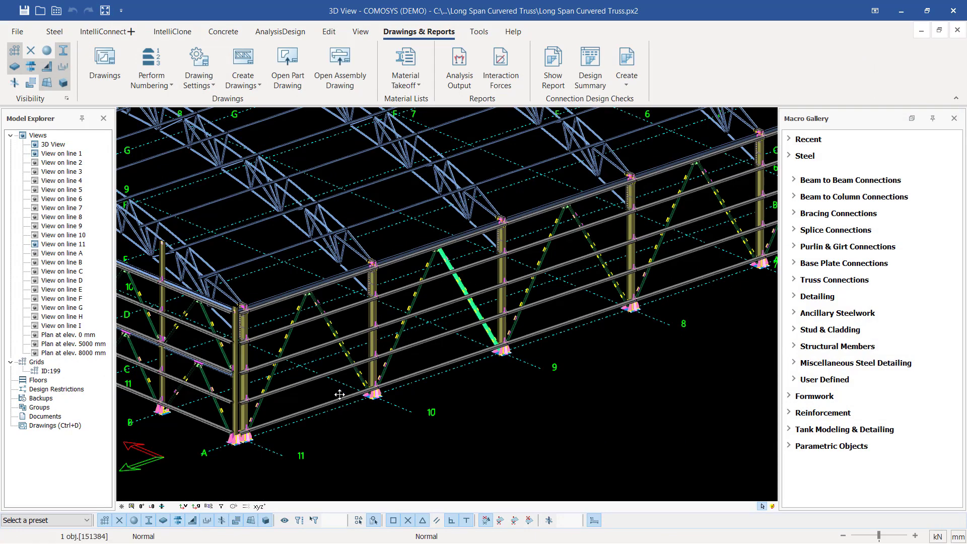
{"action": "scroll", "coordinate": [223, 397], "scroll_direction": "up", "scroll_amount": 3}
{"action": "scroll", "coordinate": [448, 309], "scroll_direction": "up", "scroll_amount": 2}
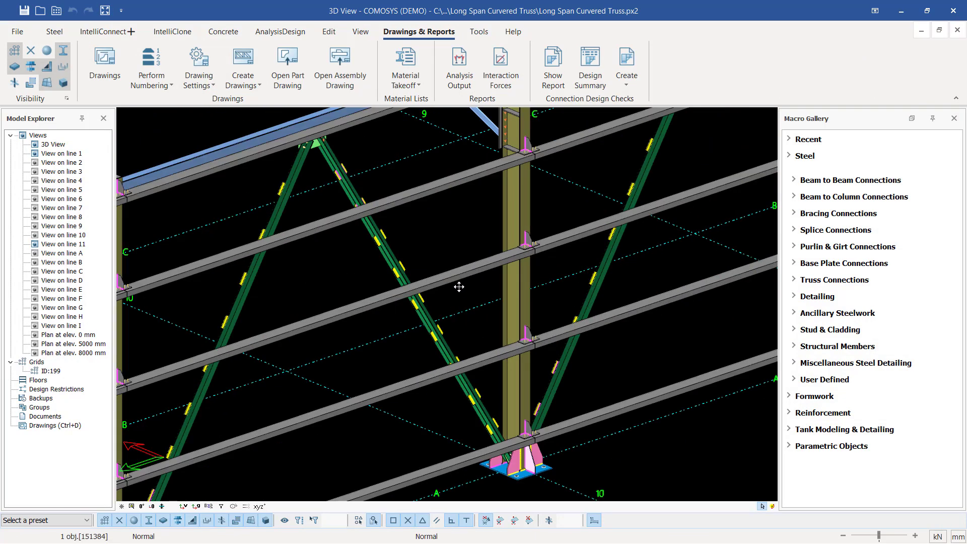
{"action": "left_click", "coordinate": [453, 275]}
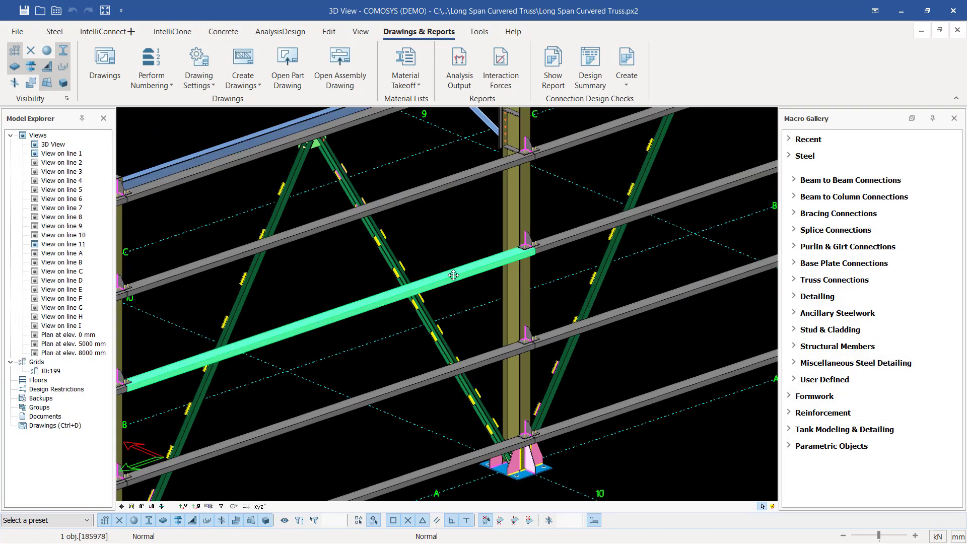
{"action": "right_click", "coordinate": [453, 274]}
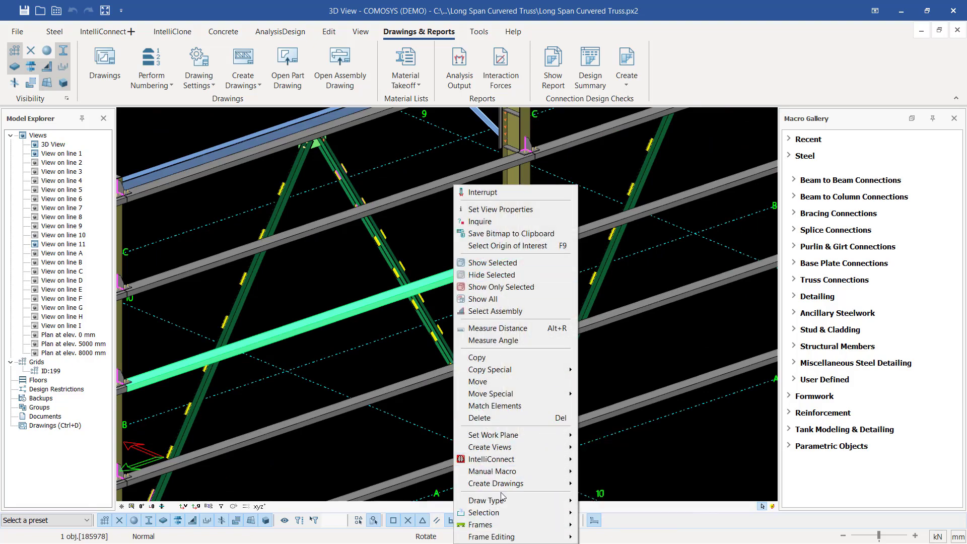
{"action": "mouse_move", "coordinate": [526, 485]}
{"action": "left_click", "coordinate": [612, 495]}
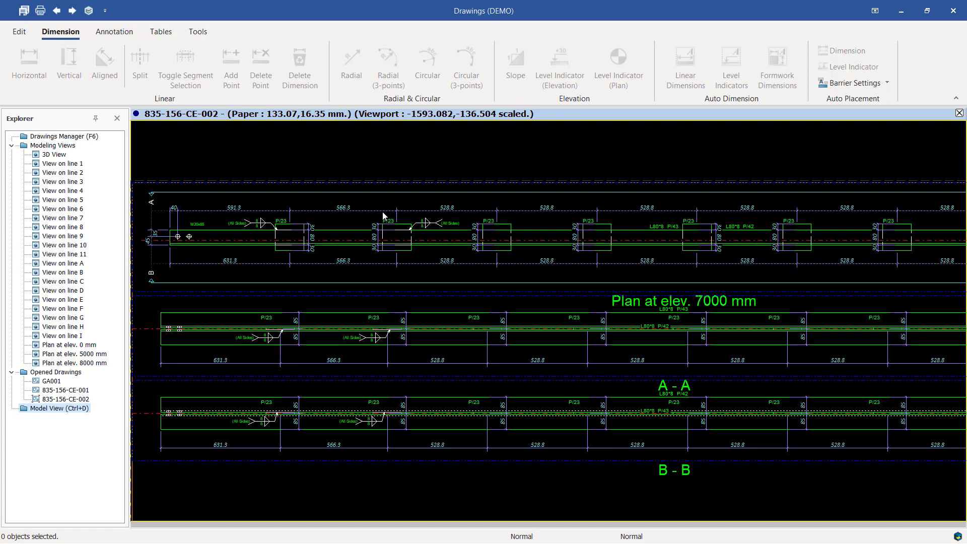
- Open the girt drawing 835-156-CE-003 from the Drawings Manager
{"action": "left_click", "coordinate": [70, 137]}
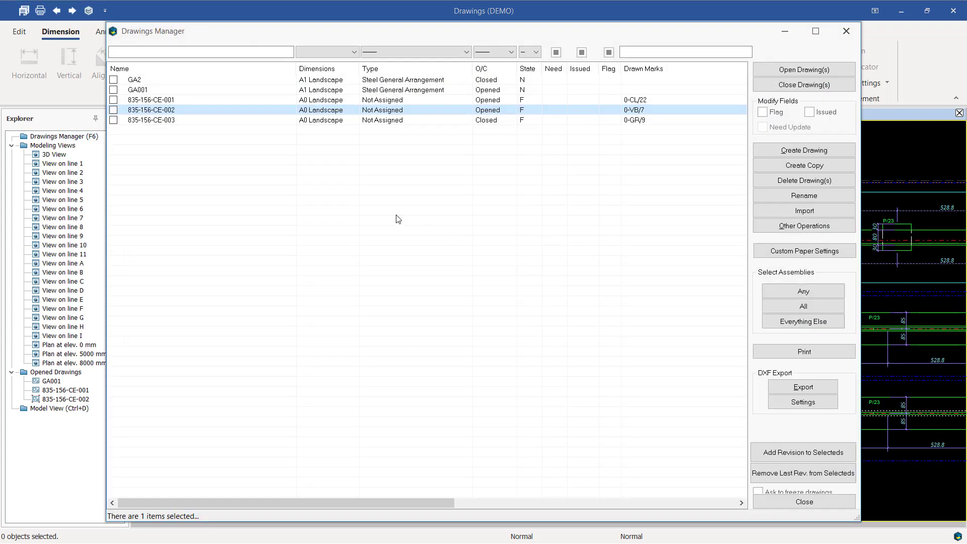
{"action": "double_click", "coordinate": [170, 121]}
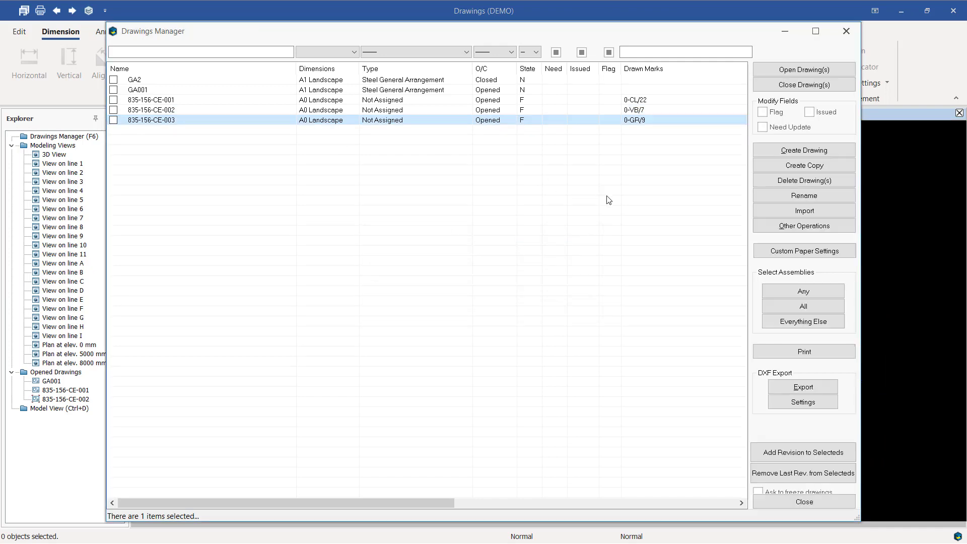
{"action": "left_click", "coordinate": [846, 31]}
- Enable Create Symbol for the girt's collapsed P/18 Front viewport and apply the change
{"action": "scroll", "coordinate": [359, 218], "scroll_direction": "up", "scroll_amount": 3}
{"action": "scroll", "coordinate": [388, 247], "scroll_direction": "up", "scroll_amount": 5}
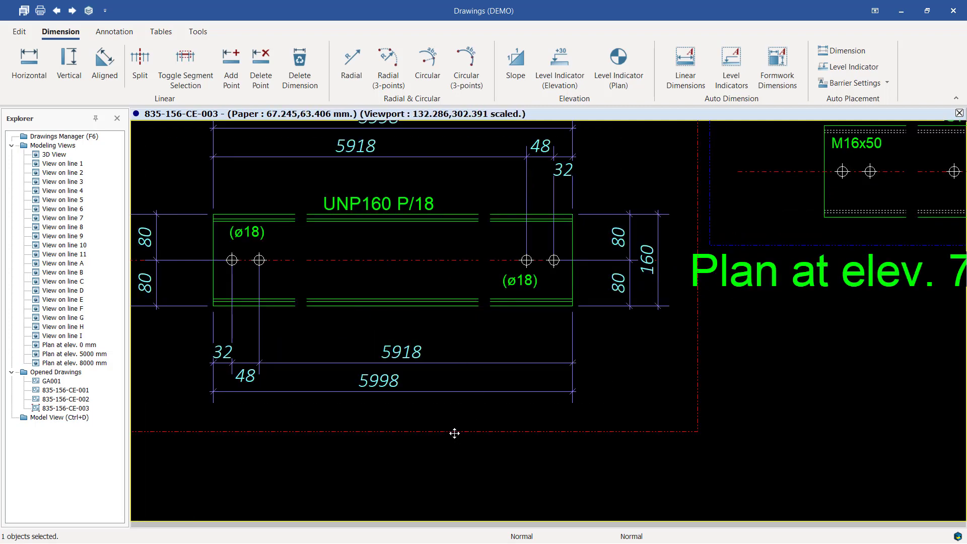
{"action": "double_click", "coordinate": [454, 433]}
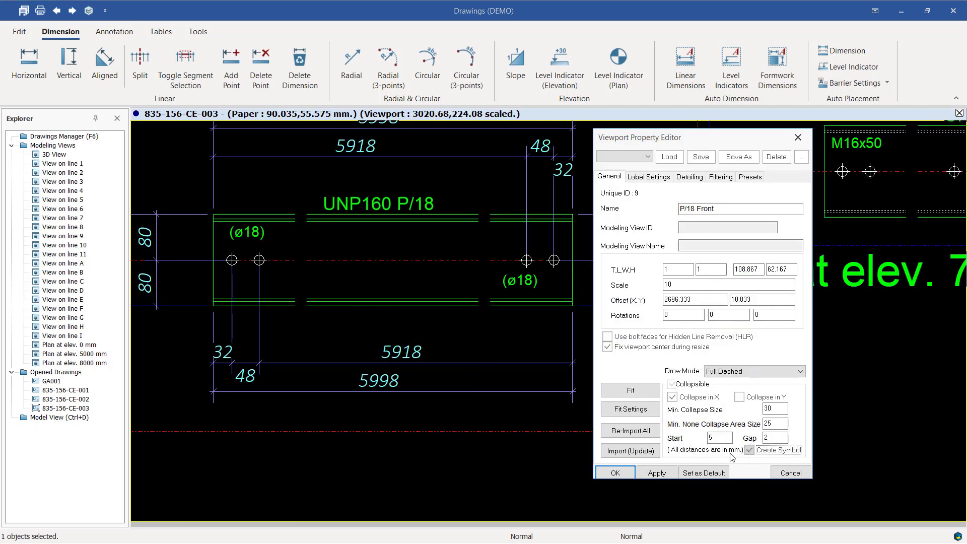
{"action": "left_click", "coordinate": [657, 472]}
{"action": "left_click", "coordinate": [616, 473]}
{"action": "scroll", "coordinate": [379, 265], "scroll_direction": "down", "scroll_amount": 5}
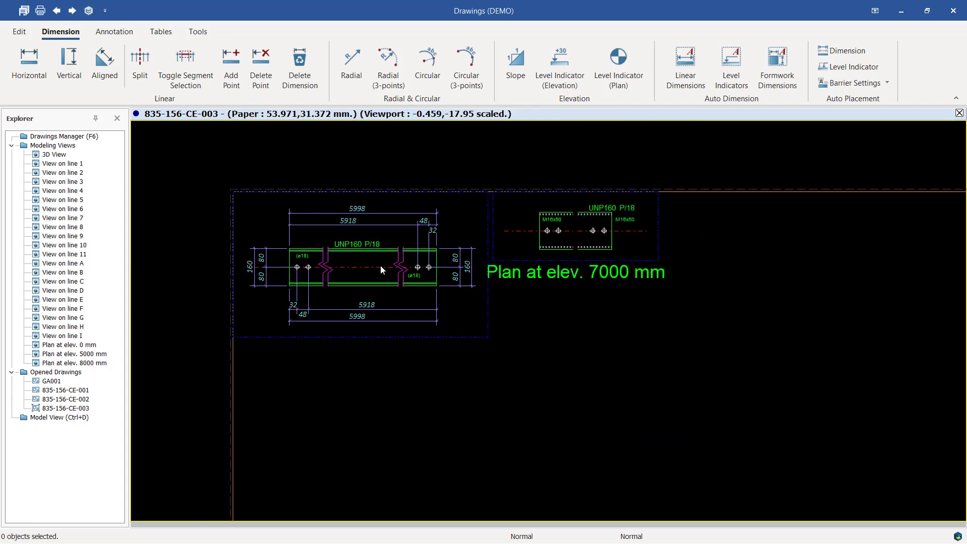
{"action": "scroll", "coordinate": [646, 276], "scroll_direction": "up", "scroll_amount": 8}
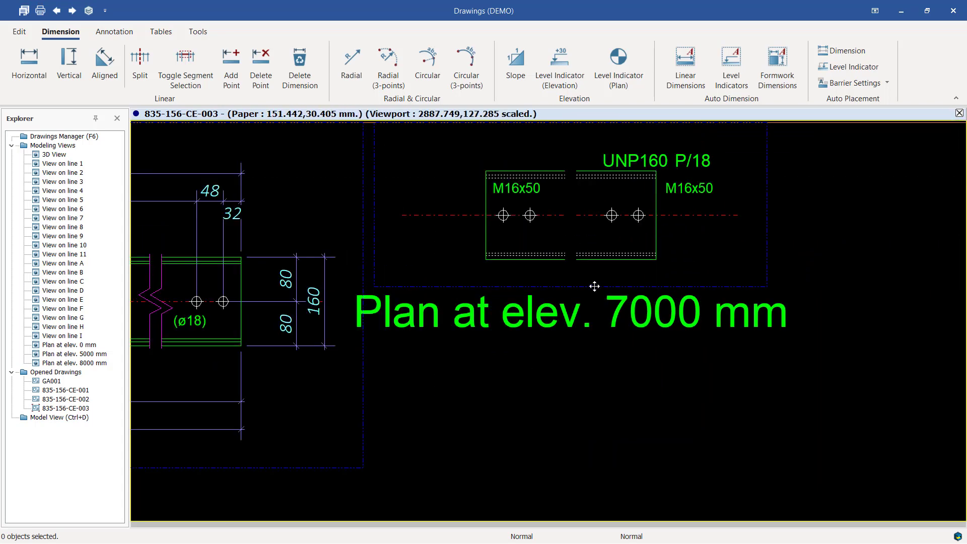
{"action": "scroll", "coordinate": [627, 301], "scroll_direction": "down", "scroll_amount": 6}
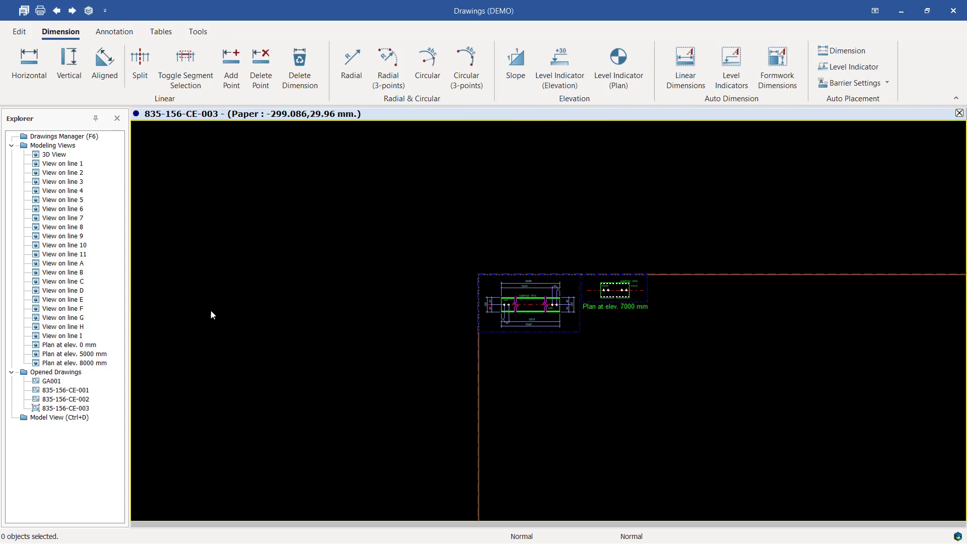
- Close drawing 835-156-CE-001 through the Drawings Manager, saving its changes
{"action": "left_click", "coordinate": [71, 136]}
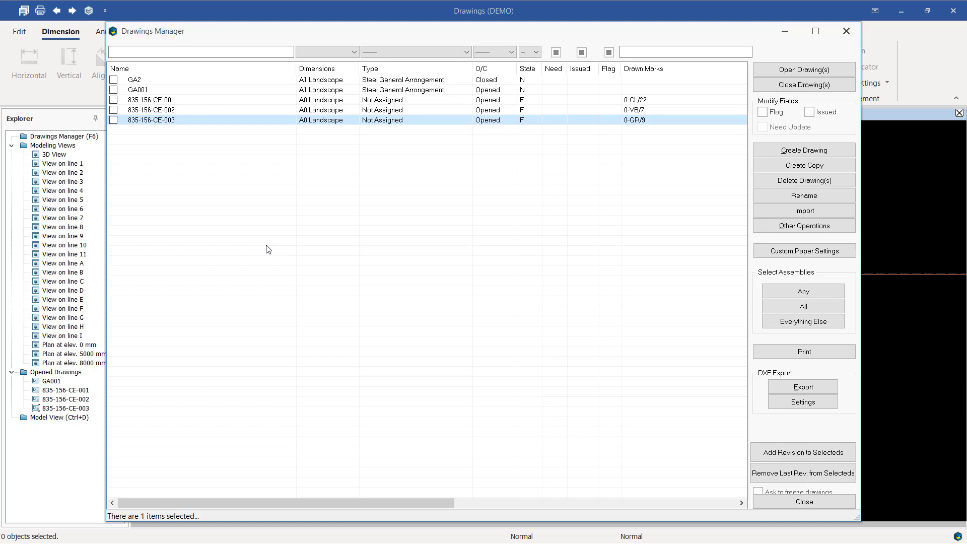
{"action": "left_click", "coordinate": [848, 31]}
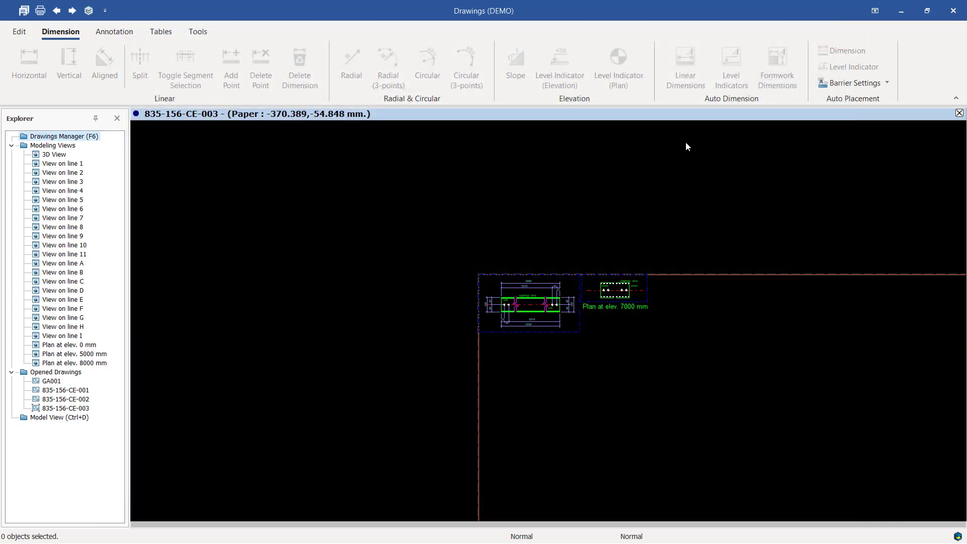
{"action": "double_click", "coordinate": [78, 137]}
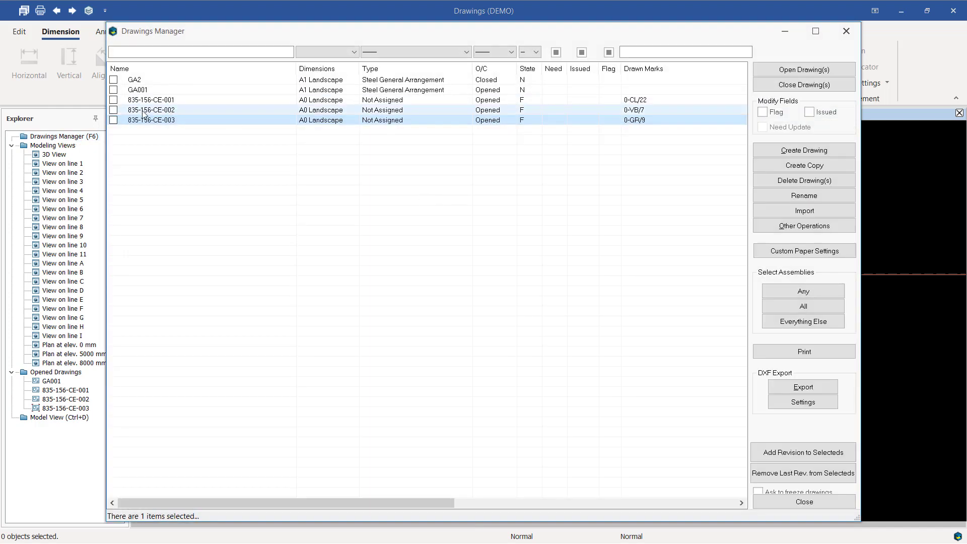
{"action": "double_click", "coordinate": [150, 101]}
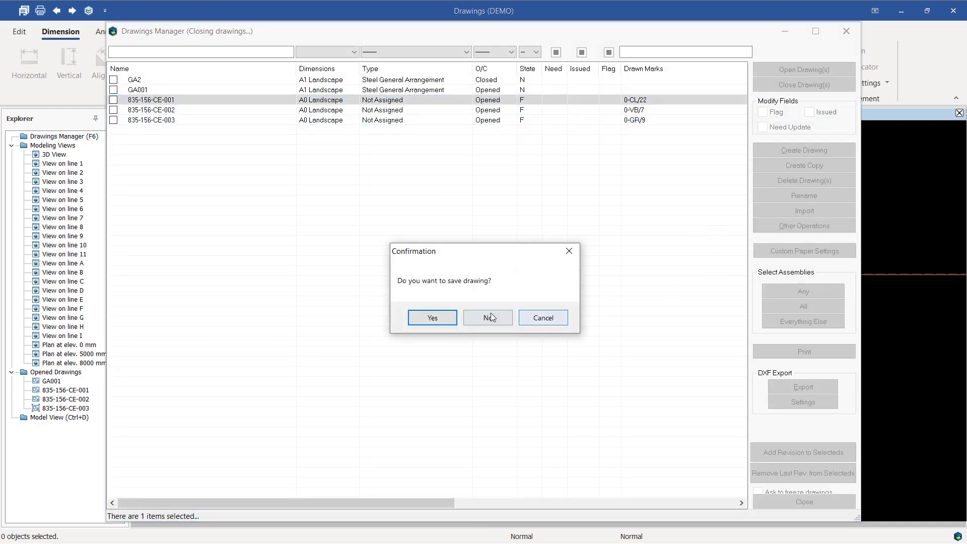
{"action": "left_click", "coordinate": [445, 318]}
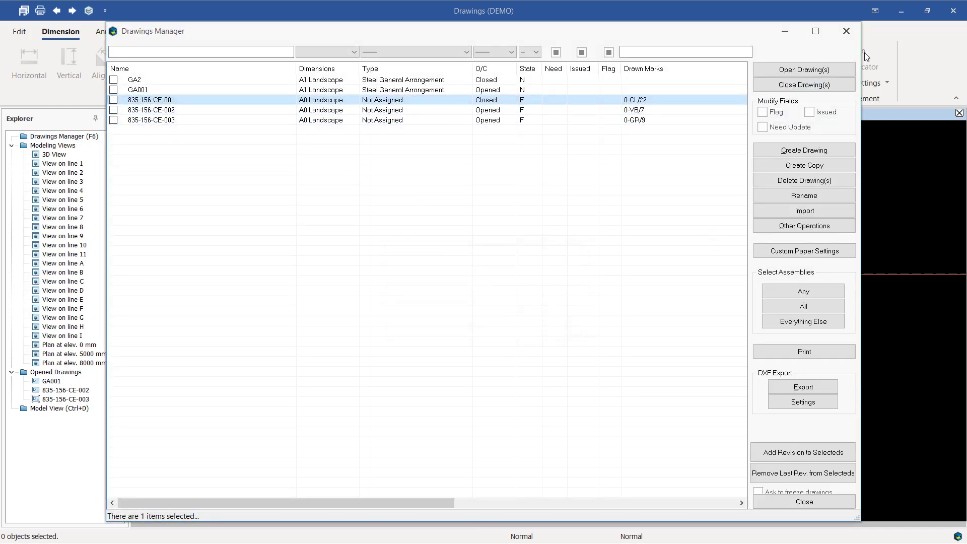
{"action": "left_click", "coordinate": [845, 36]}
{"action": "scroll", "coordinate": [554, 292], "scroll_direction": "up", "scroll_amount": 2}
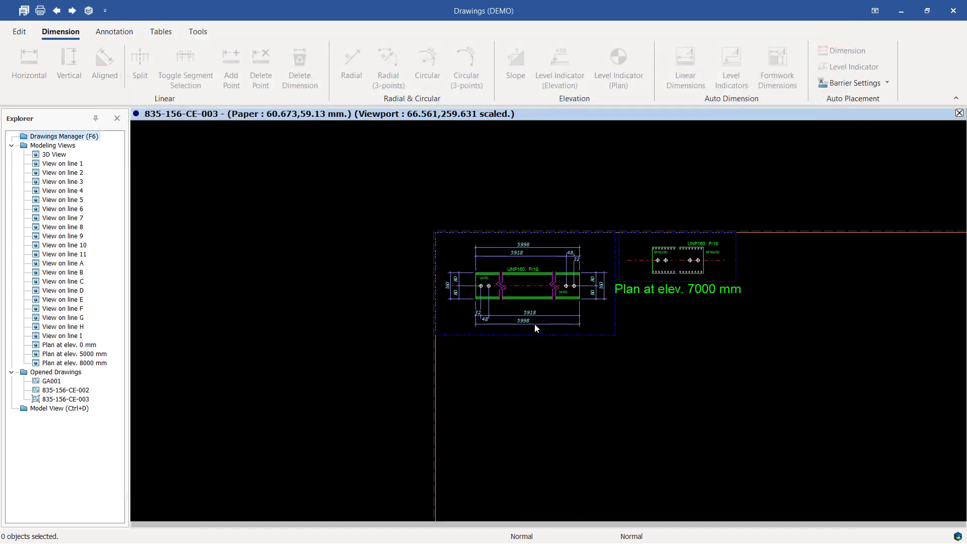
{"action": "scroll", "coordinate": [520, 287], "scroll_direction": "up", "scroll_amount": 3}
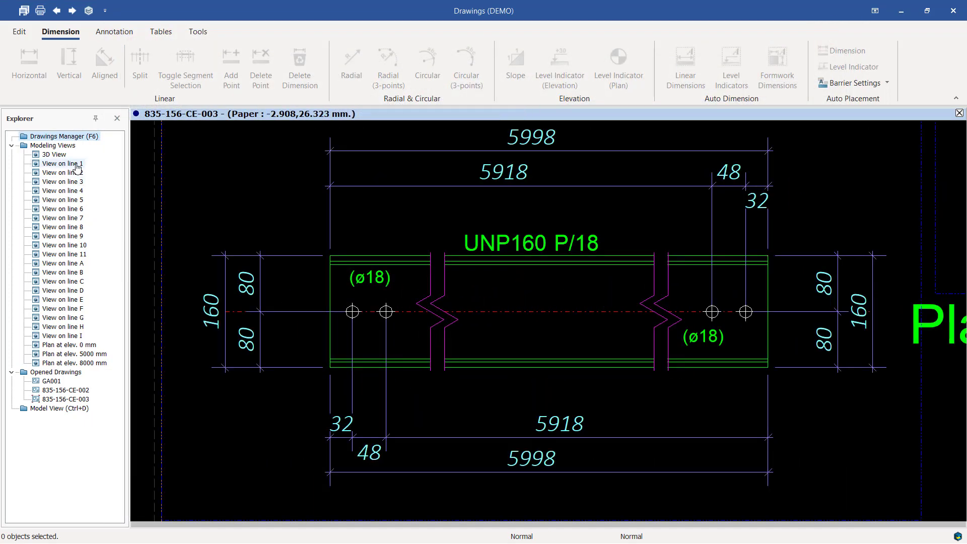